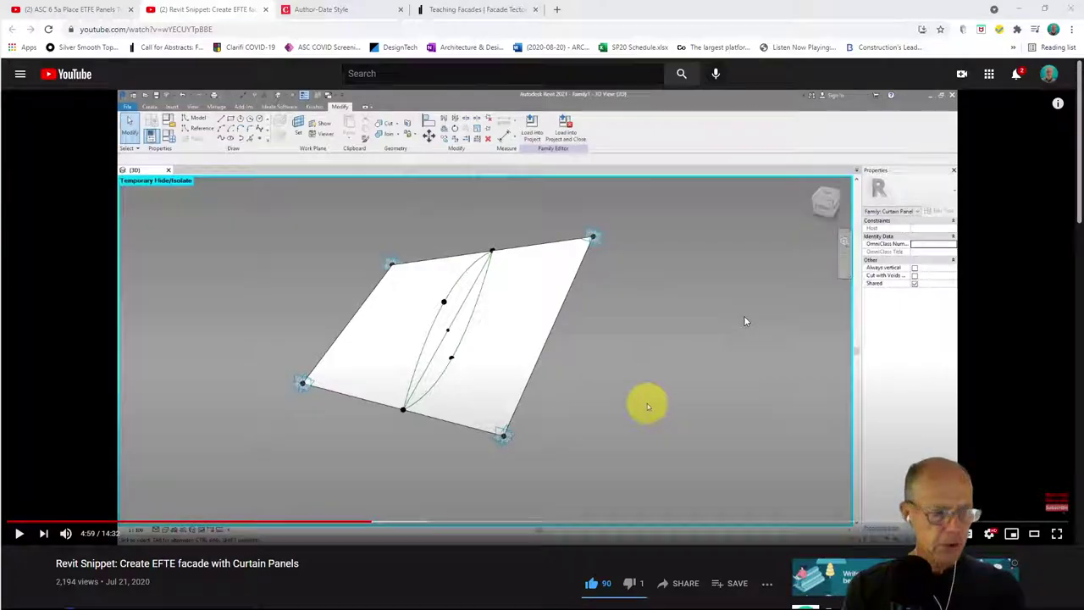
# Create a new family from the English-Imperial 'Generic Model Pattern Based.rft' template
pyautogui.scroll(-4, 745, 321)
pyautogui.scroll(2, 746, 321)
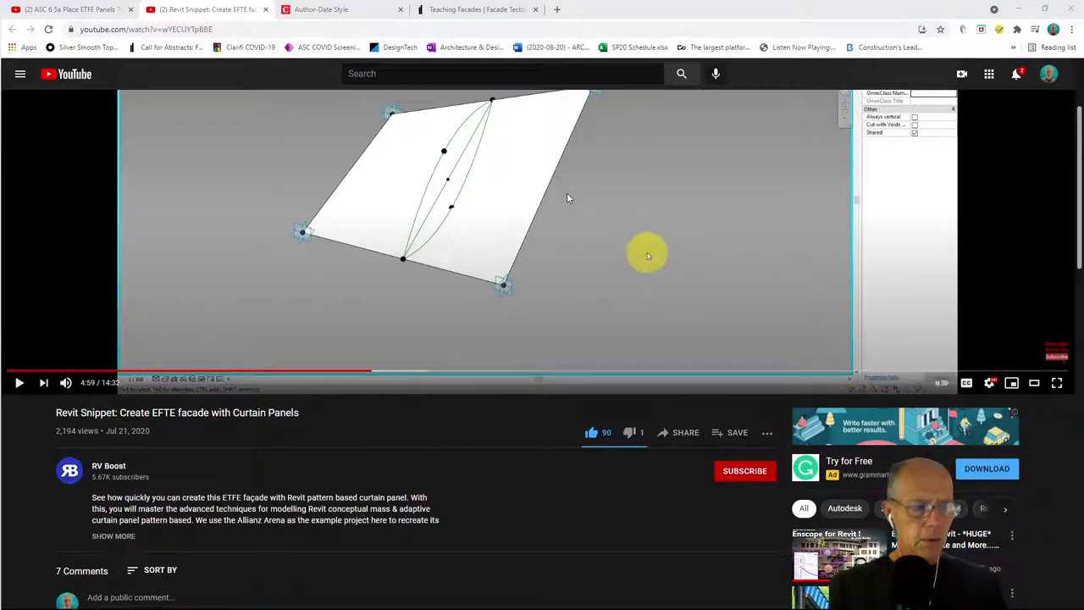
pyautogui.moveTo(2, 52)
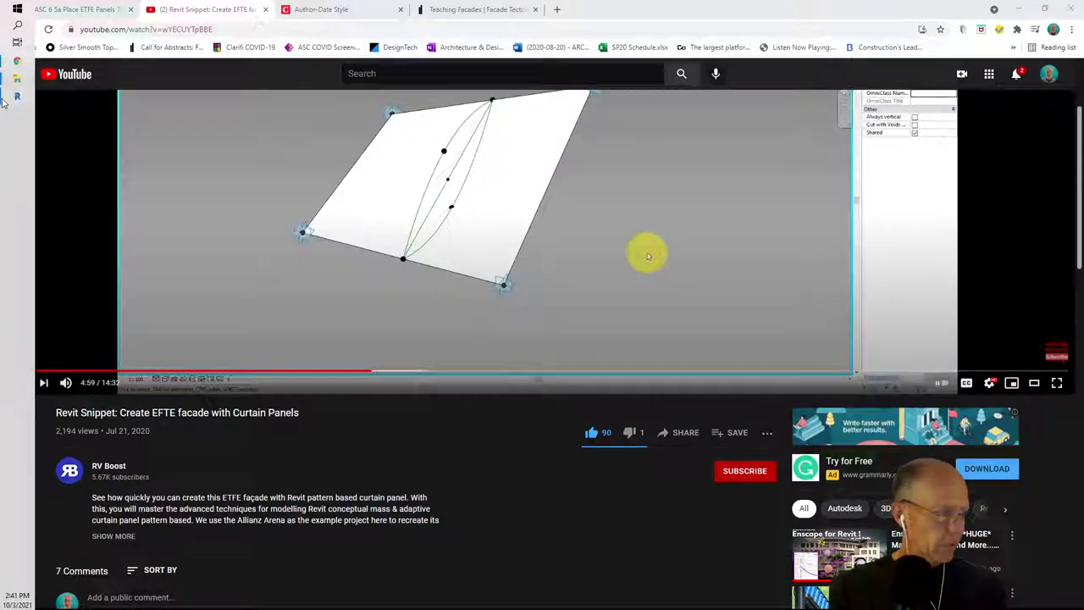
pyautogui.click(17, 96)
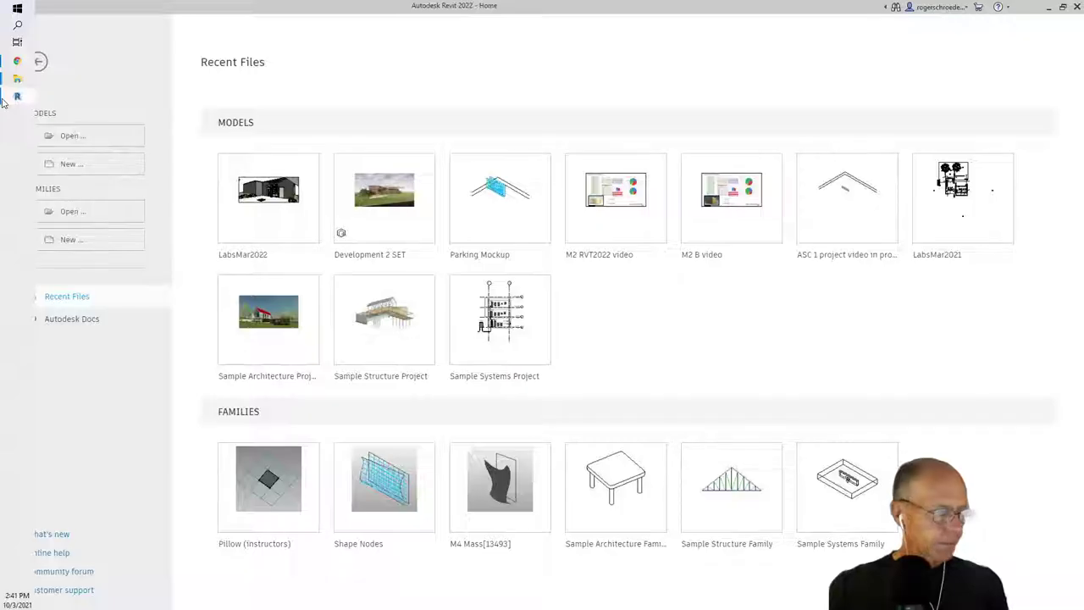
pyautogui.click(84, 239)
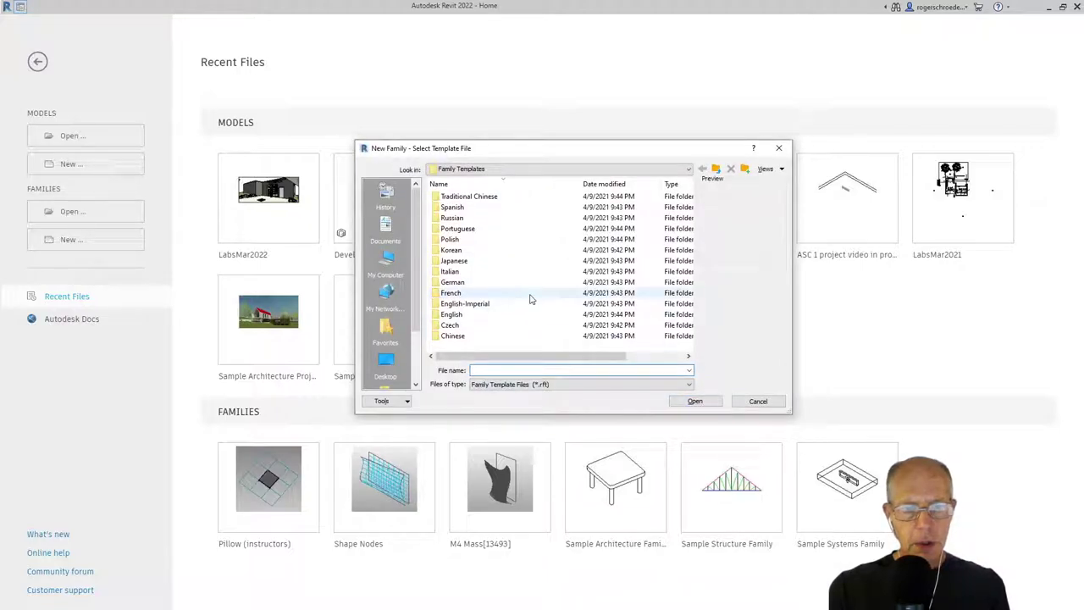
pyautogui.doubleClick(498, 305)
pyautogui.scroll(-6, 504, 310)
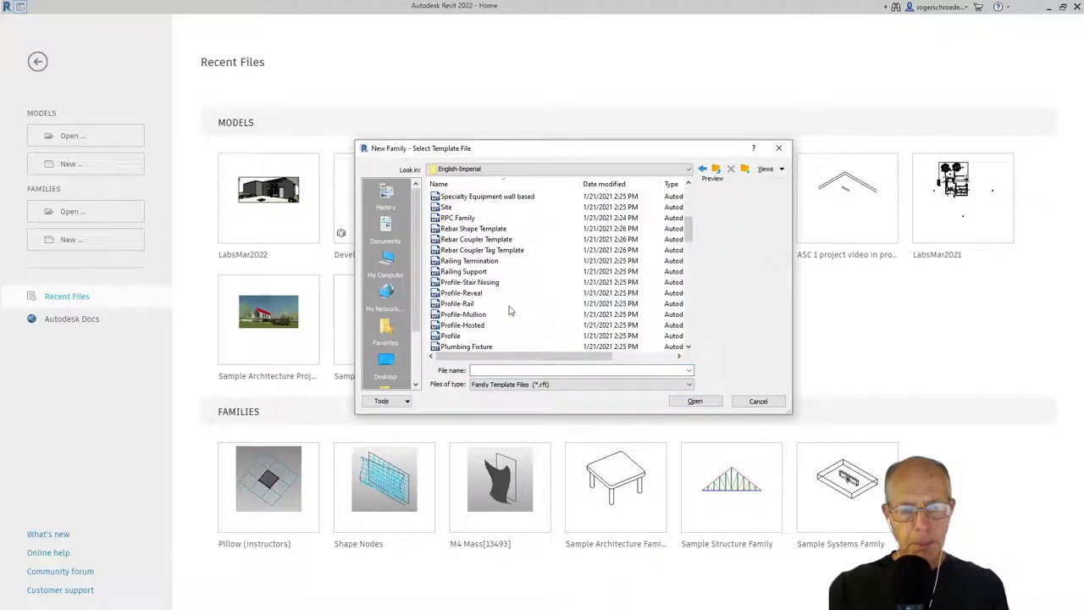
pyautogui.scroll(-3, 510, 310)
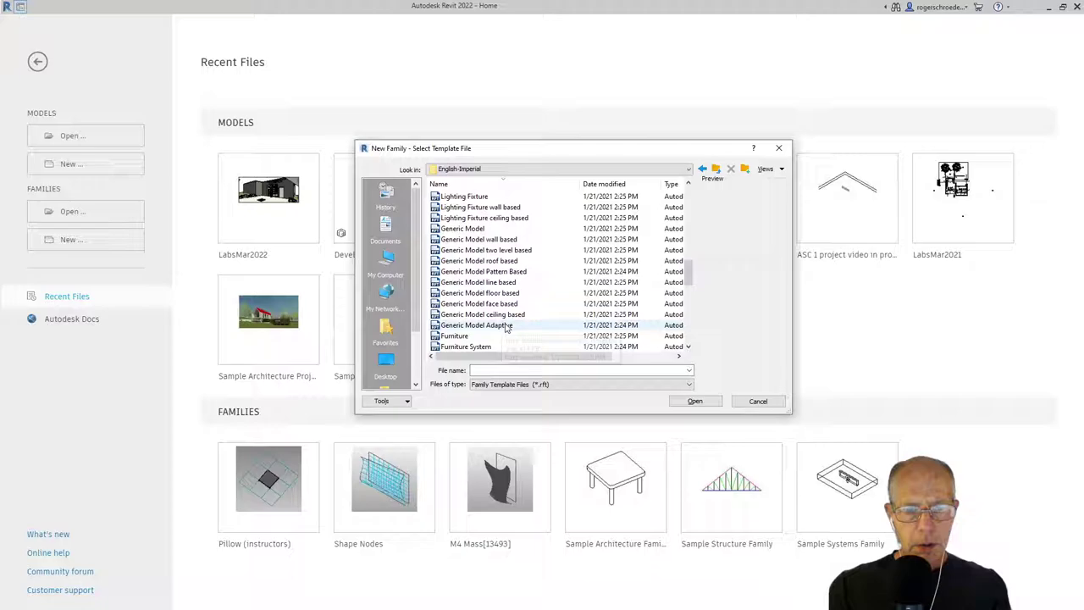
pyautogui.click(500, 273)
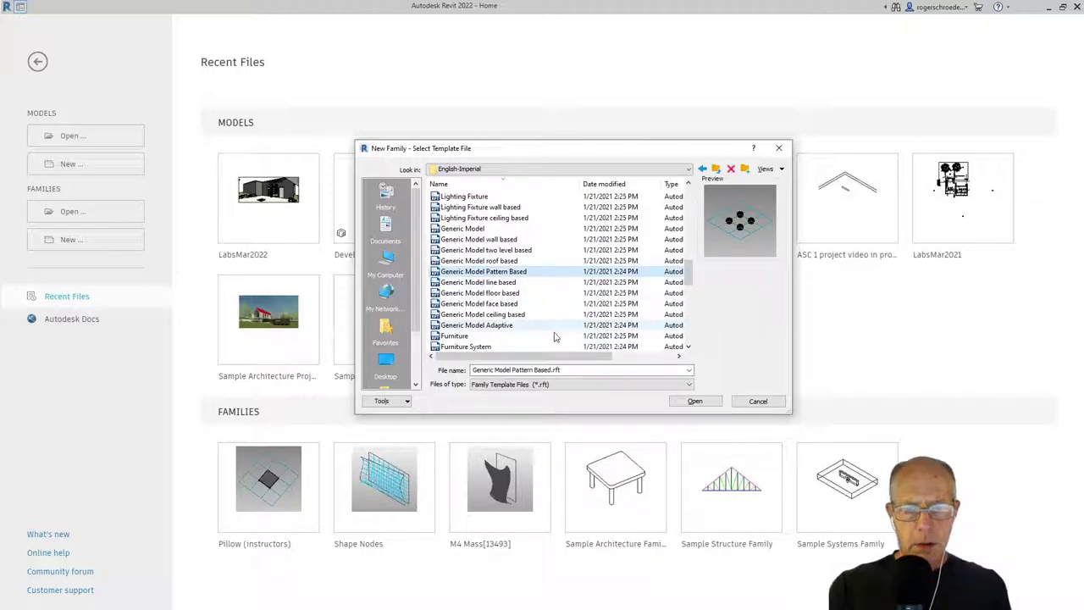
pyautogui.click(690, 402)
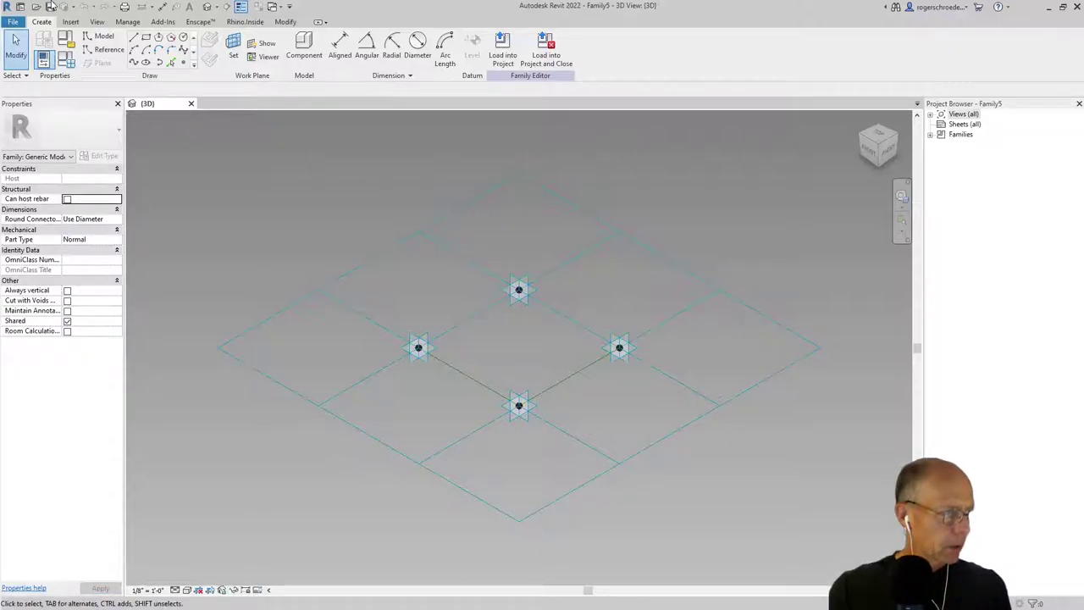
# Save the new family as a family file named Pillow
pyautogui.click(15, 21)
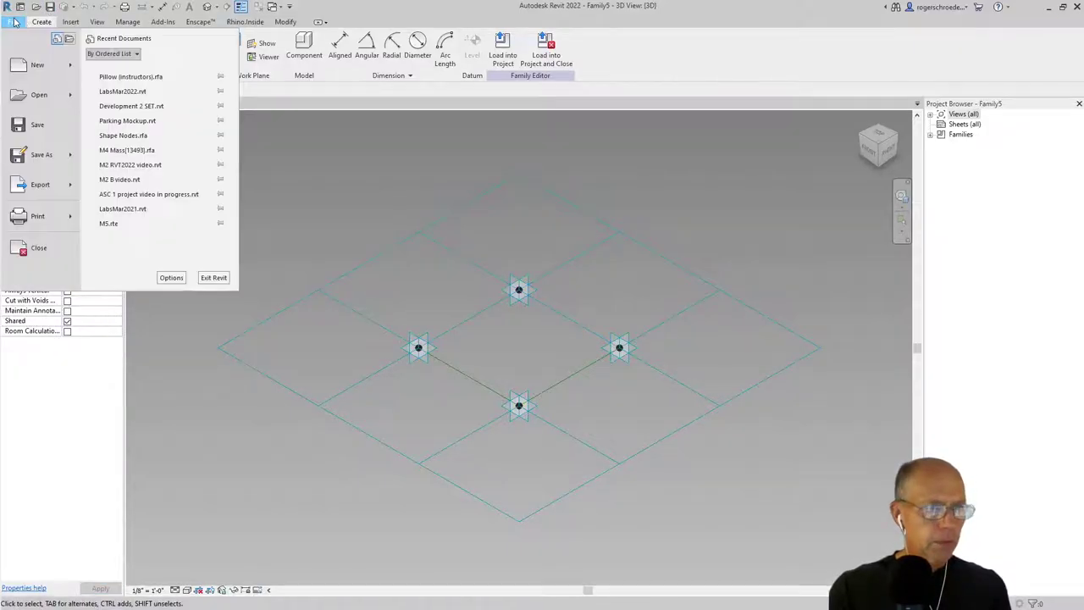
pyautogui.moveTo(60, 161)
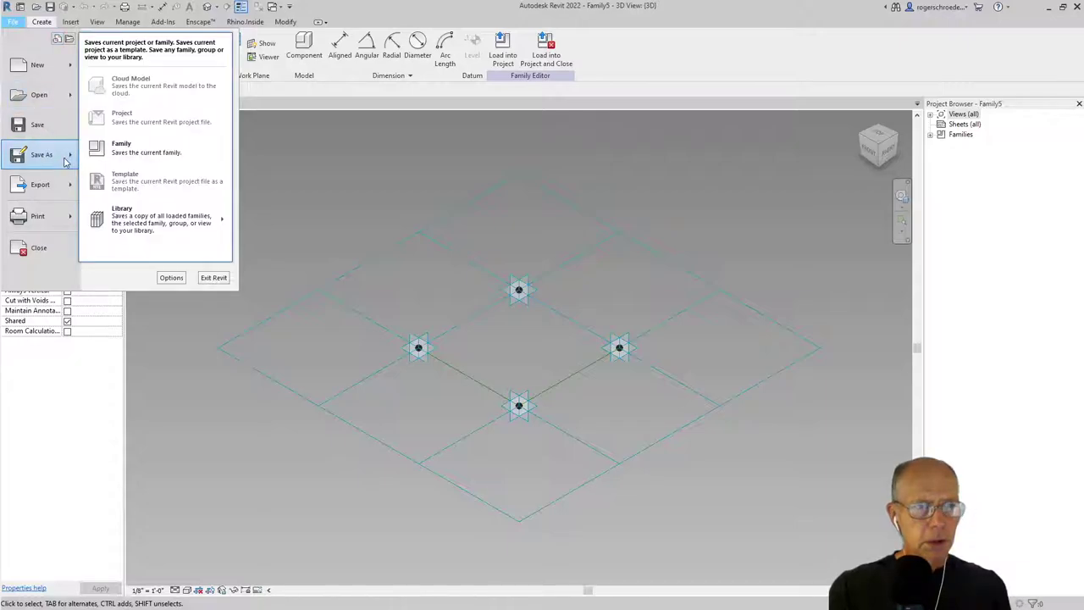
pyautogui.click(109, 159)
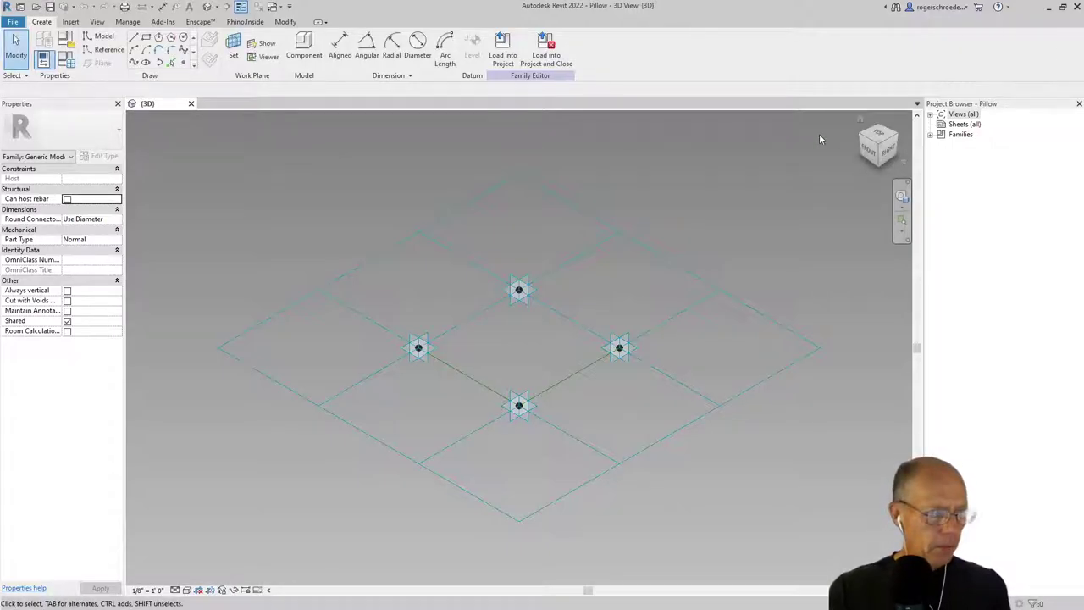
# From the top view, place points at the top and bottom edge midpoints and join them with a line
pyautogui.moveTo(872, 144); pyautogui.dragTo(880, 140)
pyautogui.click(879, 137)
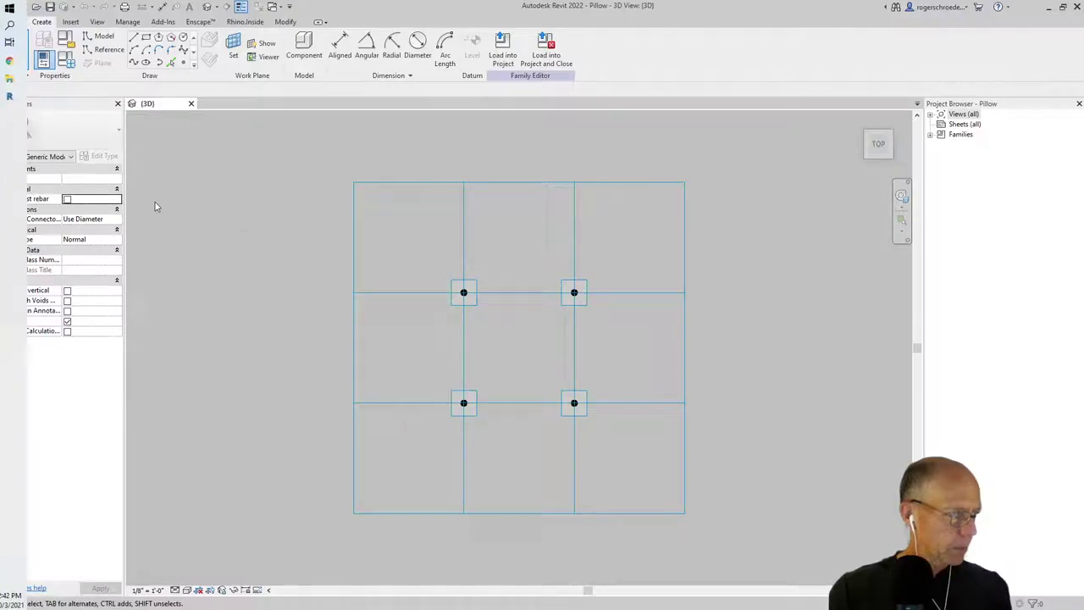
pyautogui.click(183, 63)
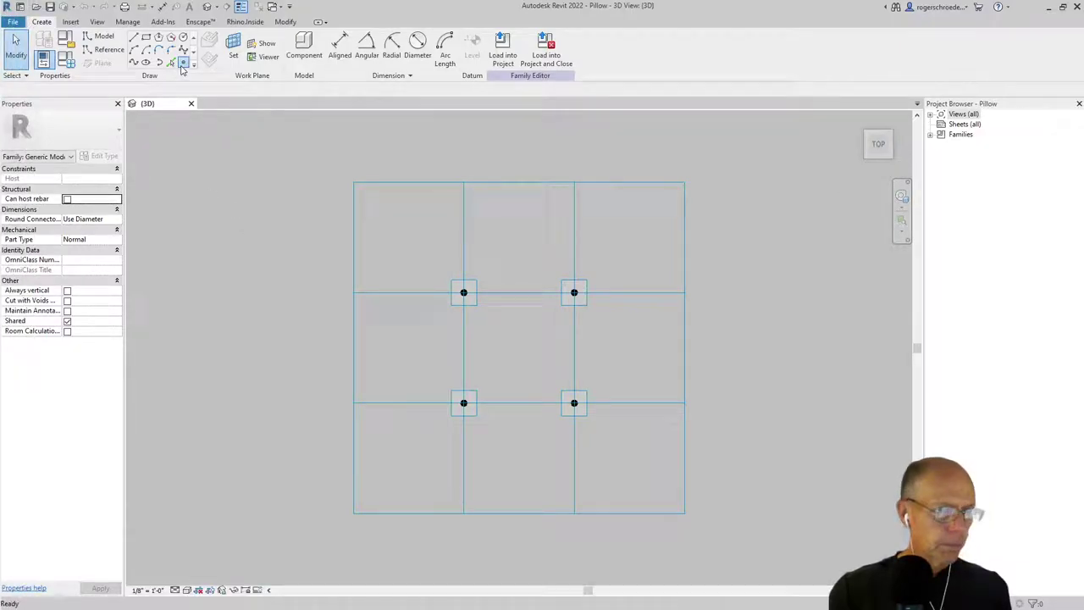
pyautogui.click(518, 292)
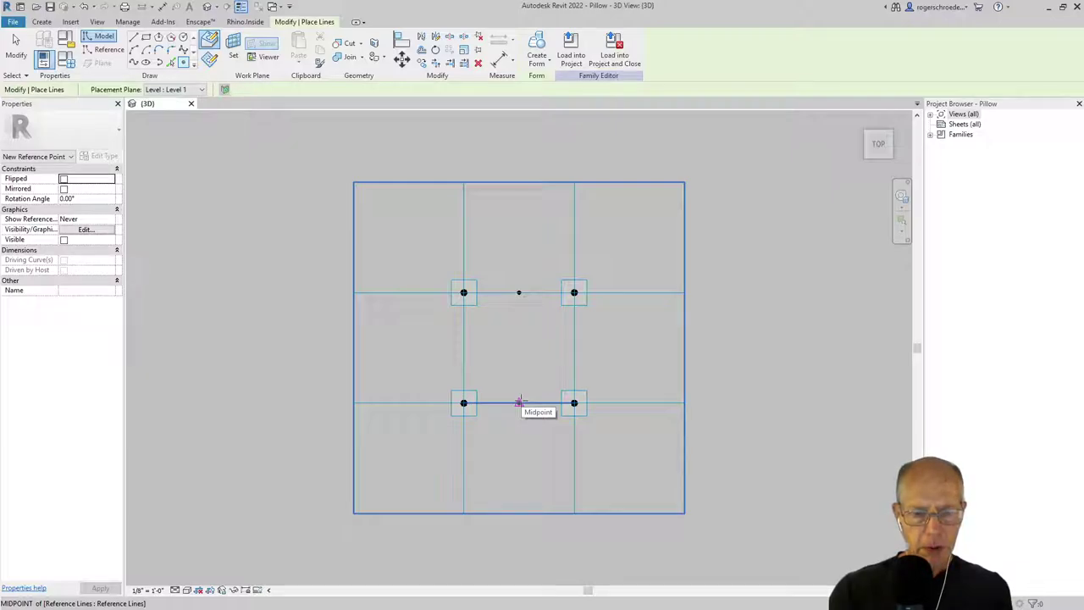
pyautogui.click(519, 402)
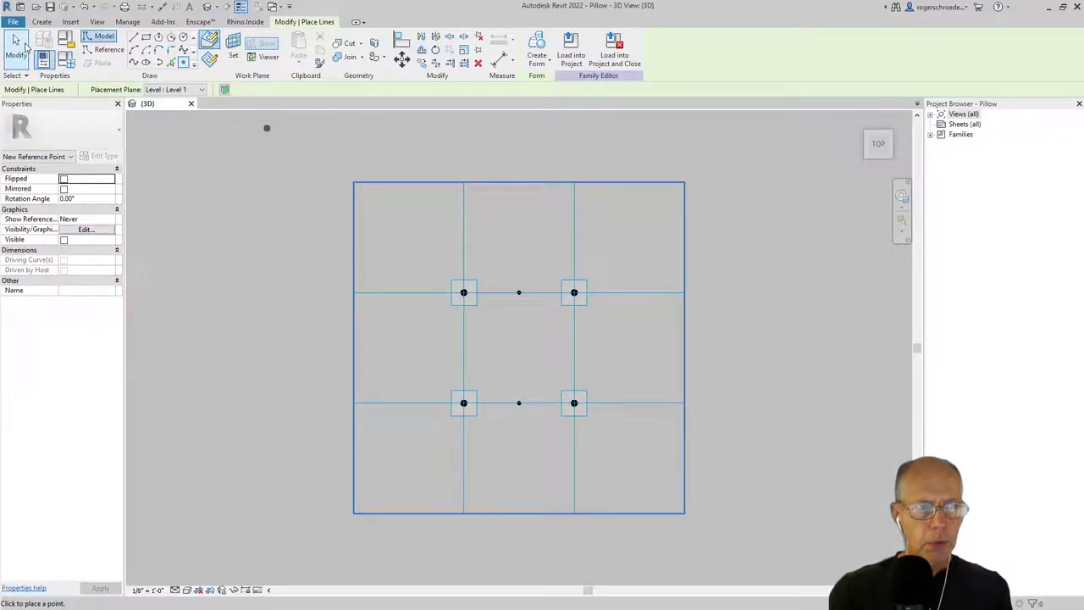
pyautogui.click(16, 46)
pyautogui.moveTo(511, 256); pyautogui.dragTo(548, 461)
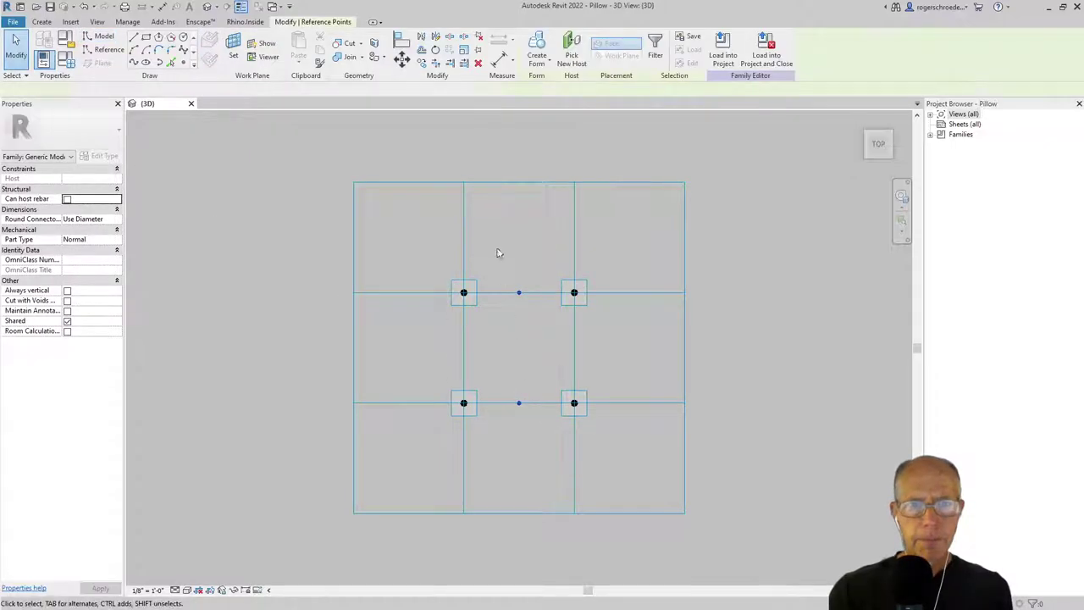
pyautogui.click(133, 63)
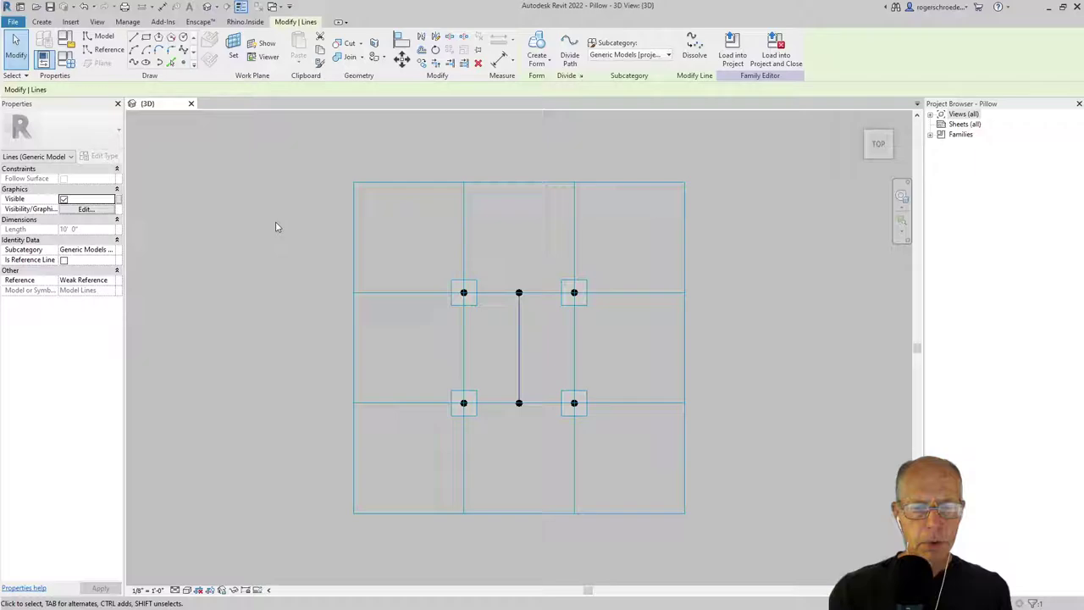
# Return to an angled 3D view and place a reference point at the connecting line's midpoint
pyautogui.click(885, 135)
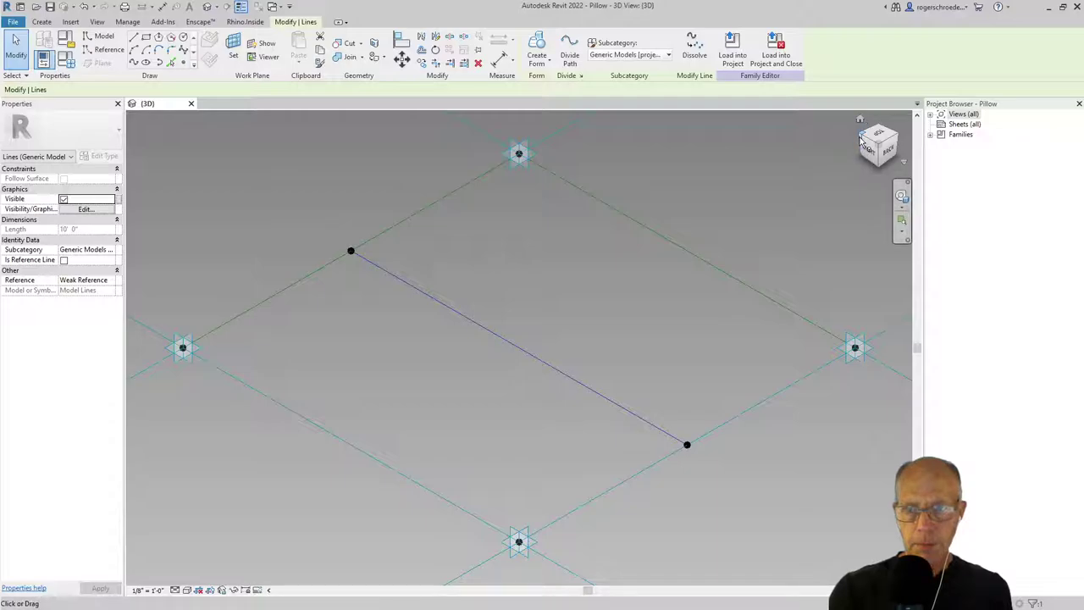
pyautogui.click(860, 144)
pyautogui.scroll(-5, 564, 395)
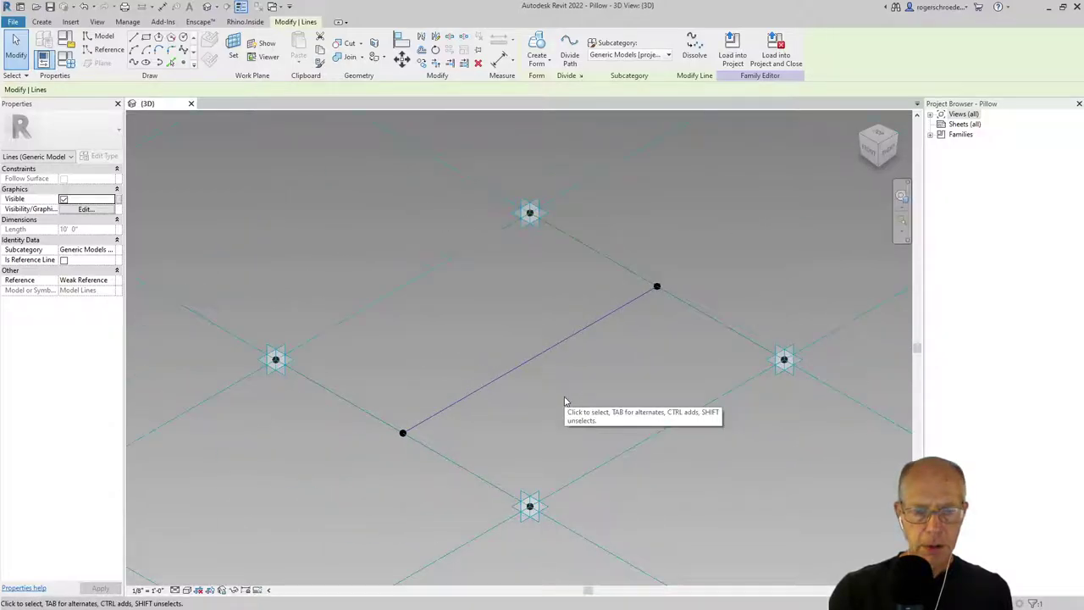
pyautogui.click(385, 216)
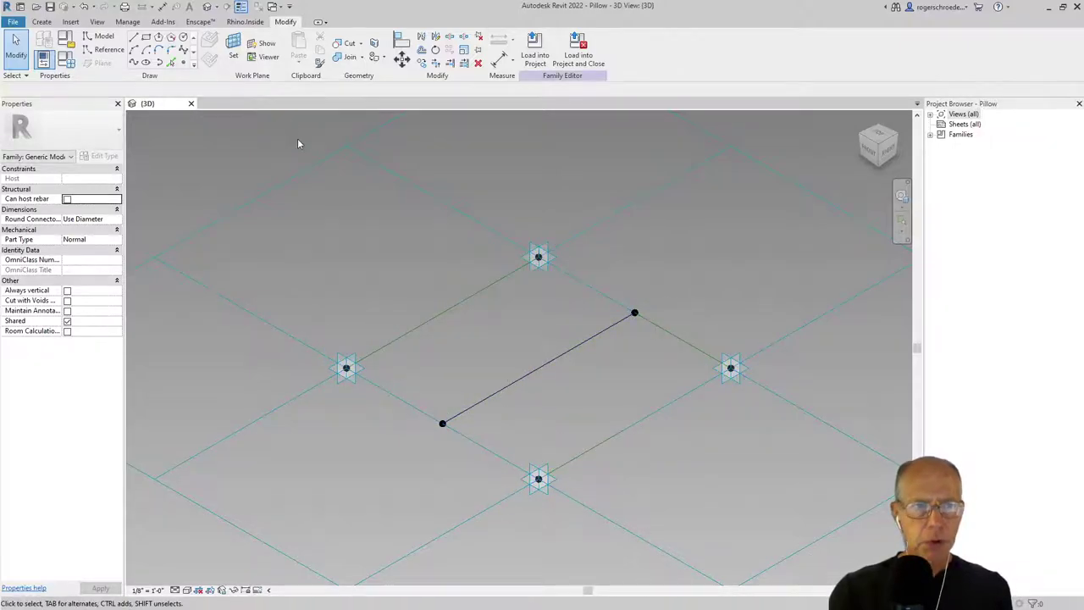
pyautogui.click(187, 66)
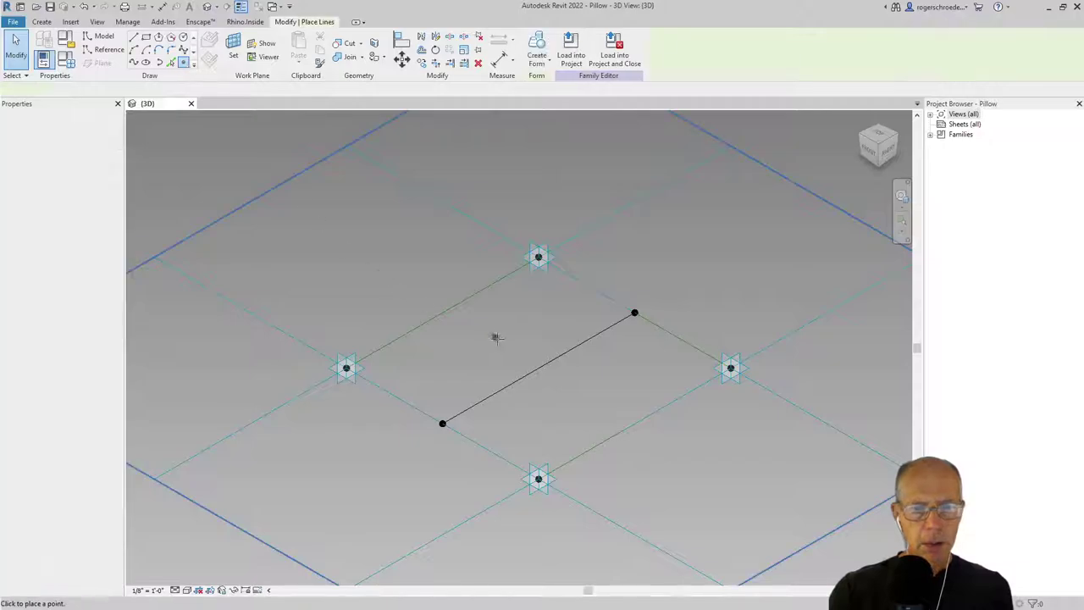
pyautogui.click(537, 369)
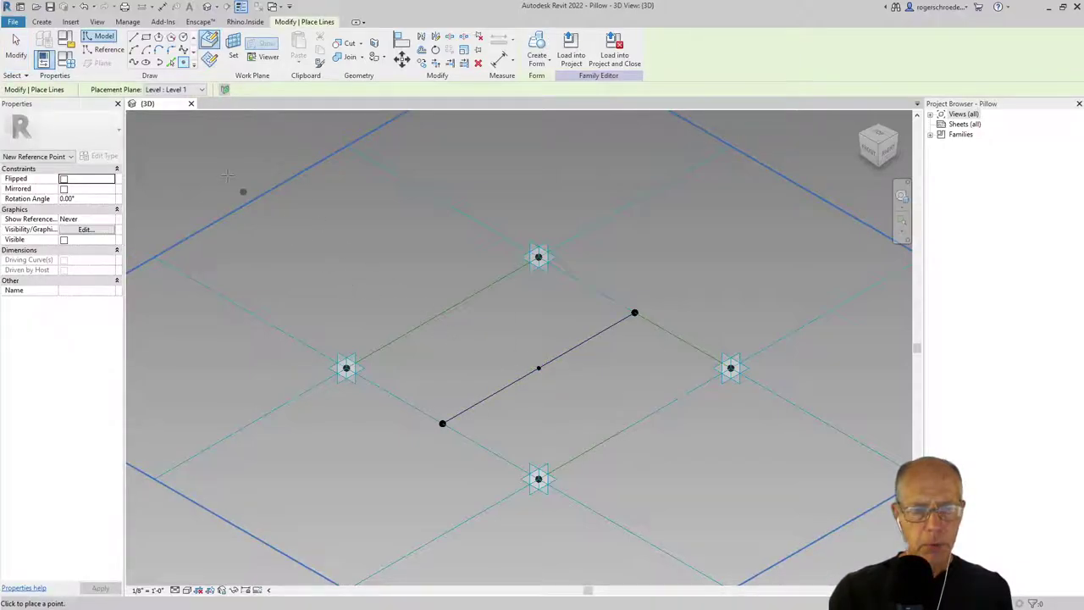
pyautogui.press('Escape')
pyautogui.press('Escape')
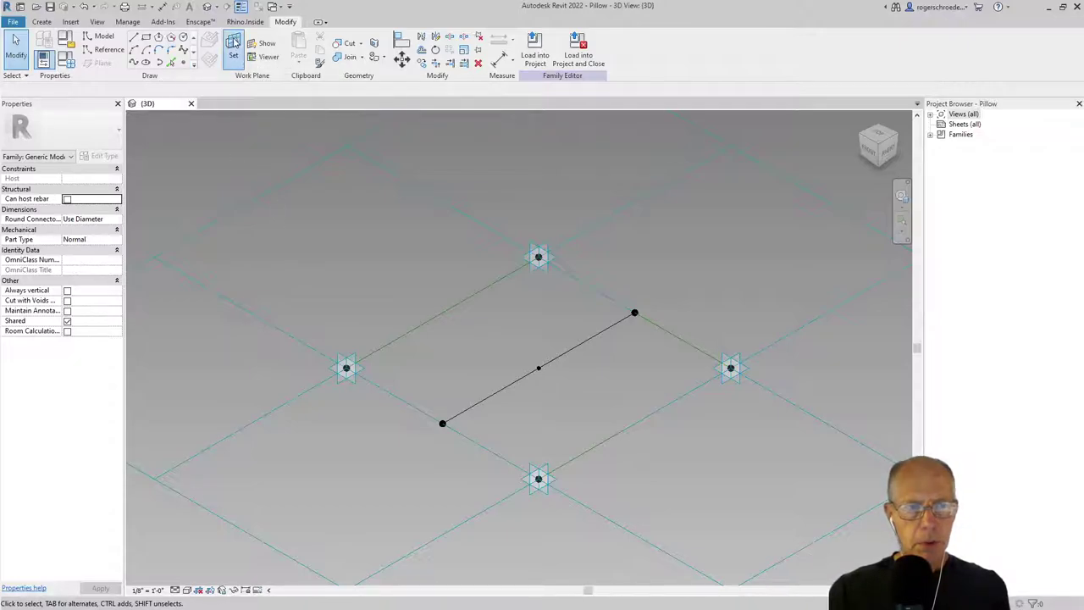
# Host a new point on the midpoint reference point's work plane, accepting the identical-points warning
pyautogui.click(233, 49)
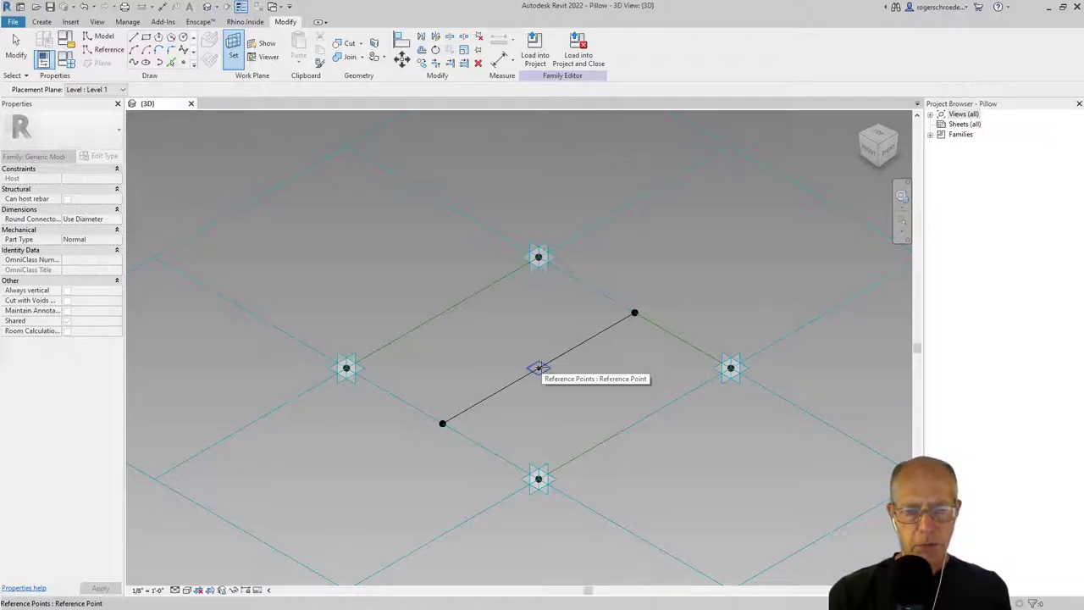
pyautogui.click(539, 368)
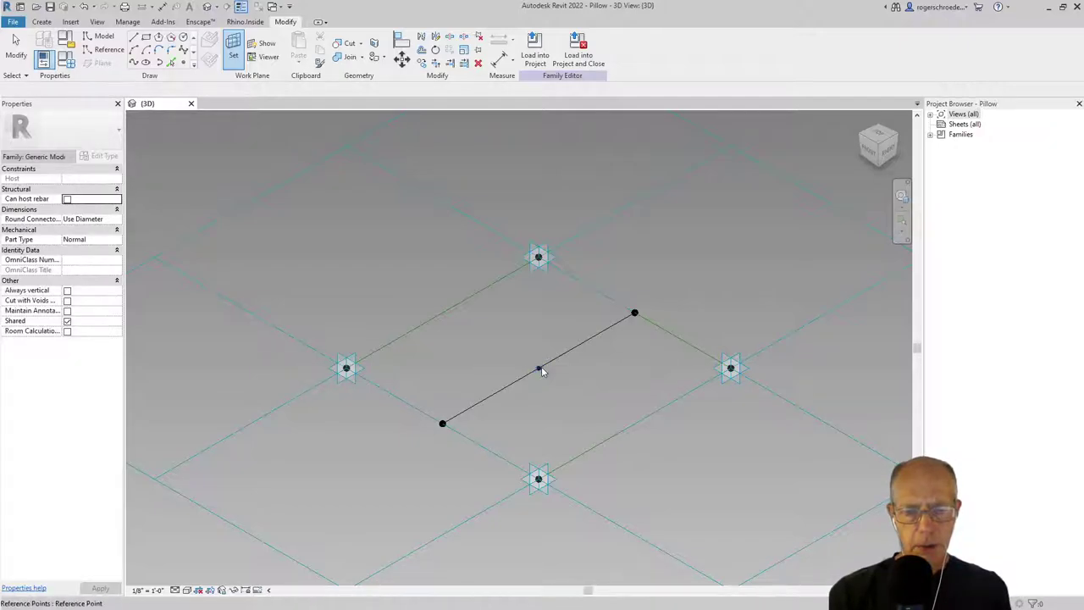
pyautogui.click(183, 63)
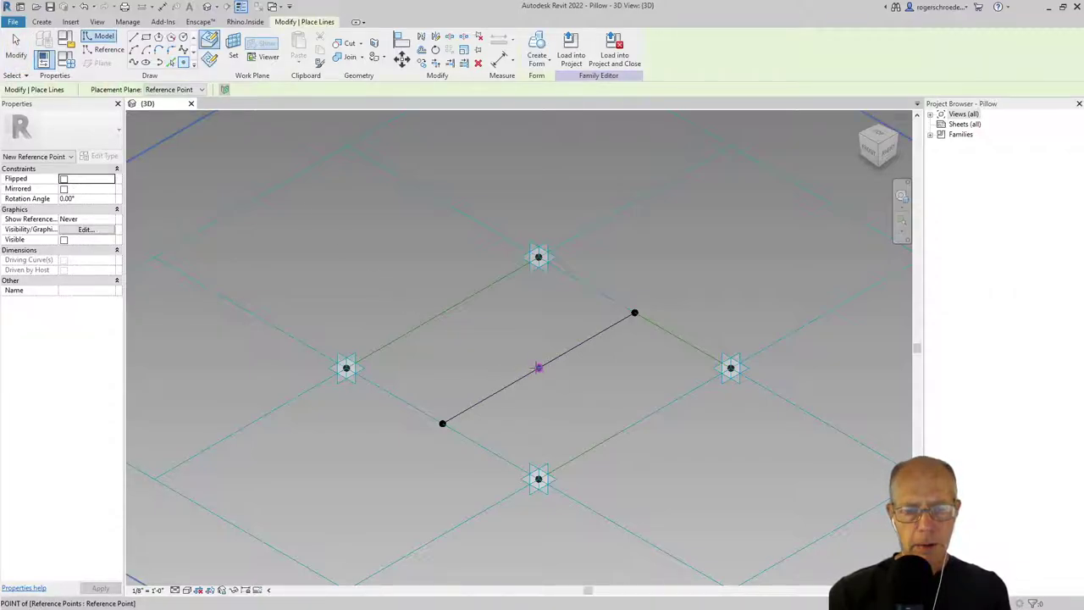
pyautogui.click(539, 367)
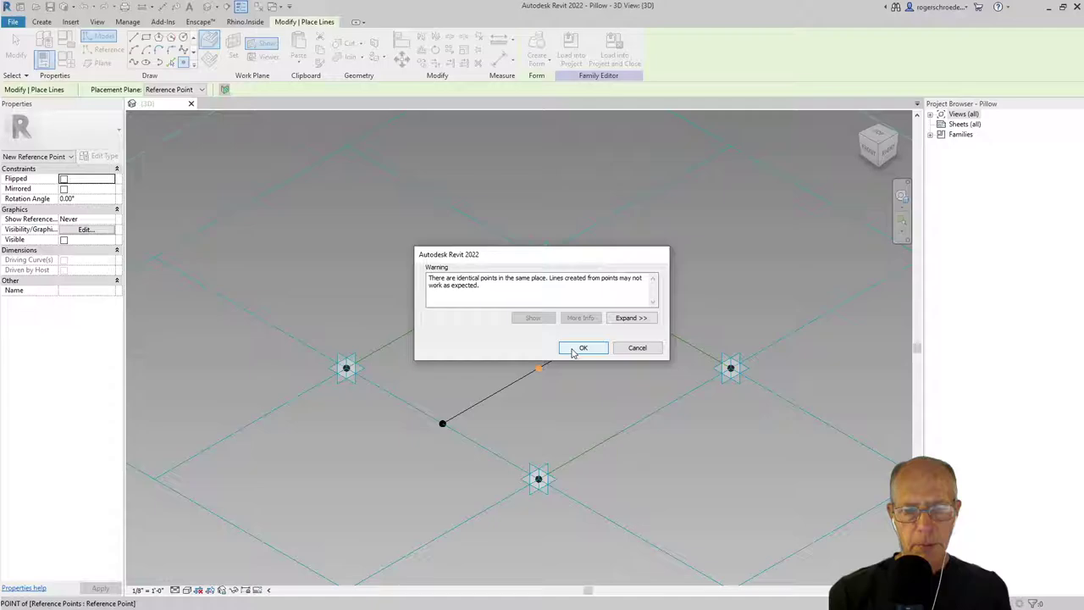
pyautogui.click(582, 348)
pyautogui.press('Escape')
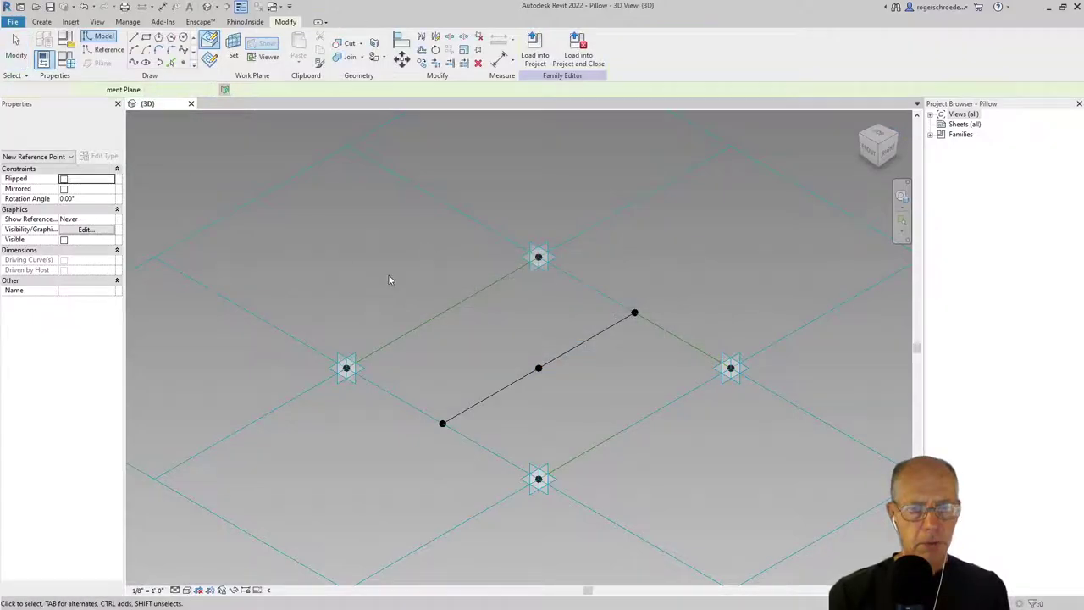
# Raise the right adaptive corner point and reselect the midpoint reference point
pyautogui.click(537, 369)
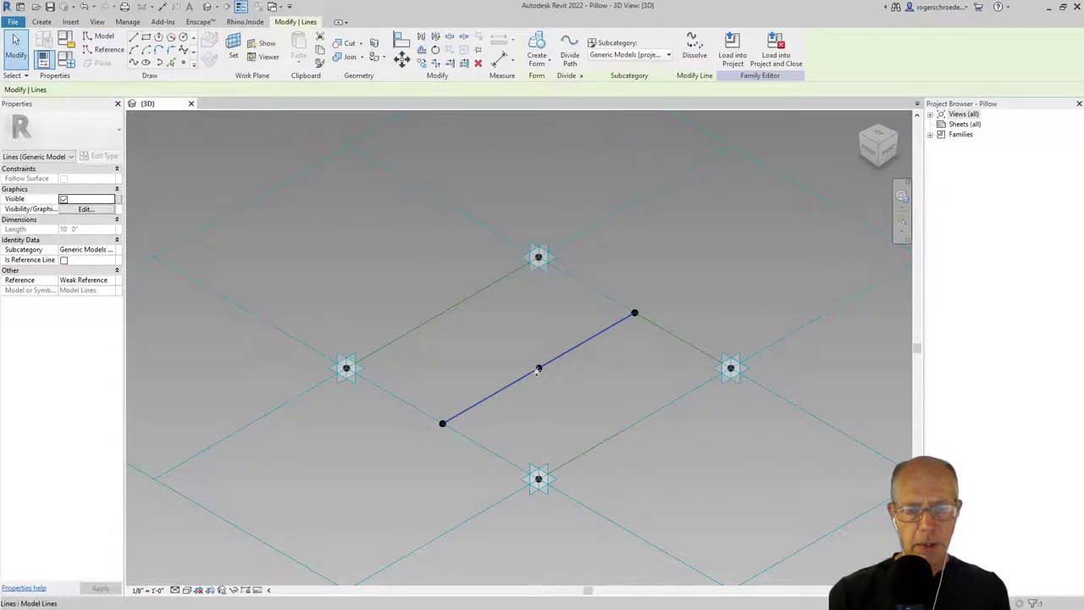
pyautogui.click(543, 398)
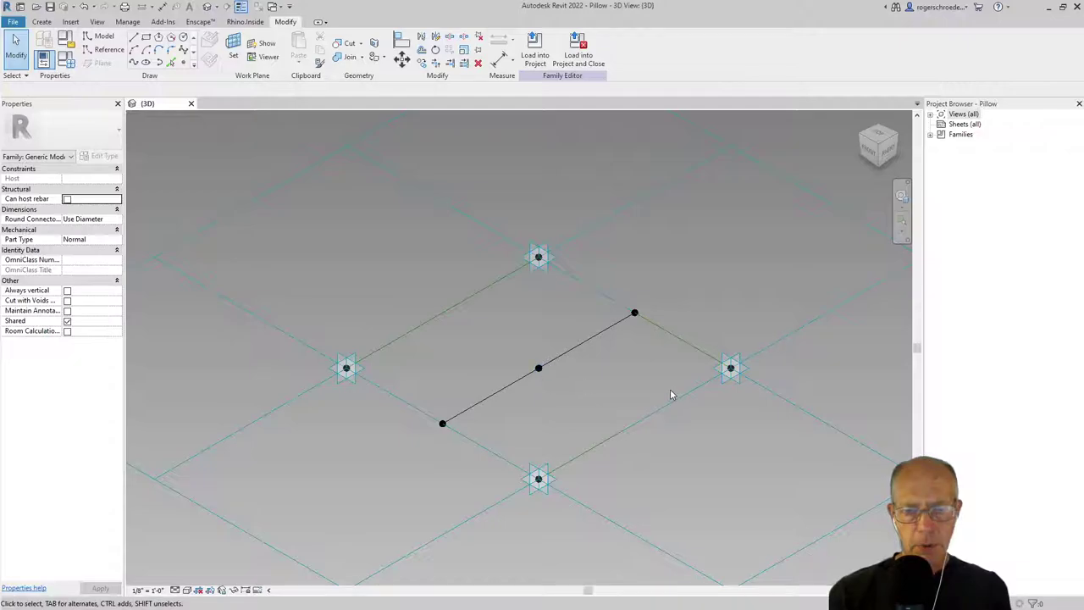
pyautogui.moveTo(733, 381); pyautogui.dragTo(731, 307)
pyautogui.click(494, 341)
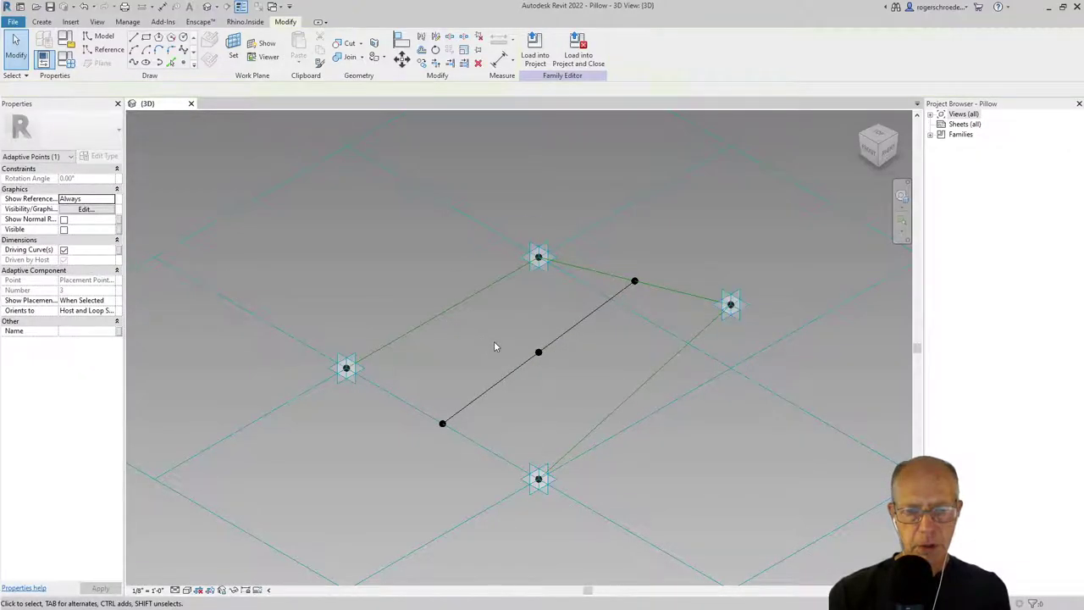
pyautogui.click(540, 353)
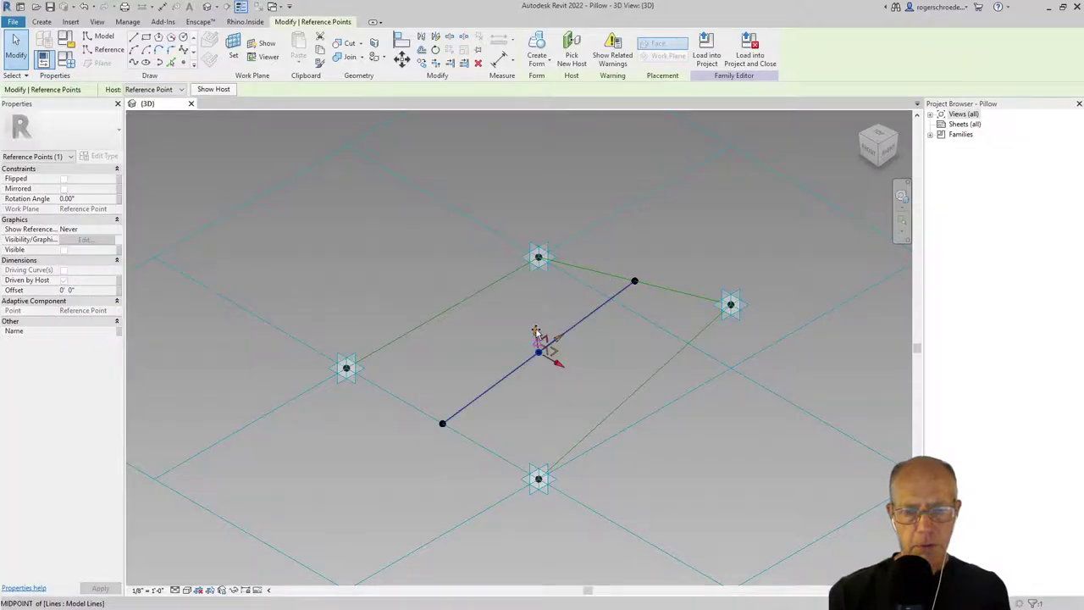
# Lift the midpoint reference point and drive its Offset with a new type parameter 'Height'
pyautogui.moveTo(523, 300); pyautogui.dragTo(523, 301)
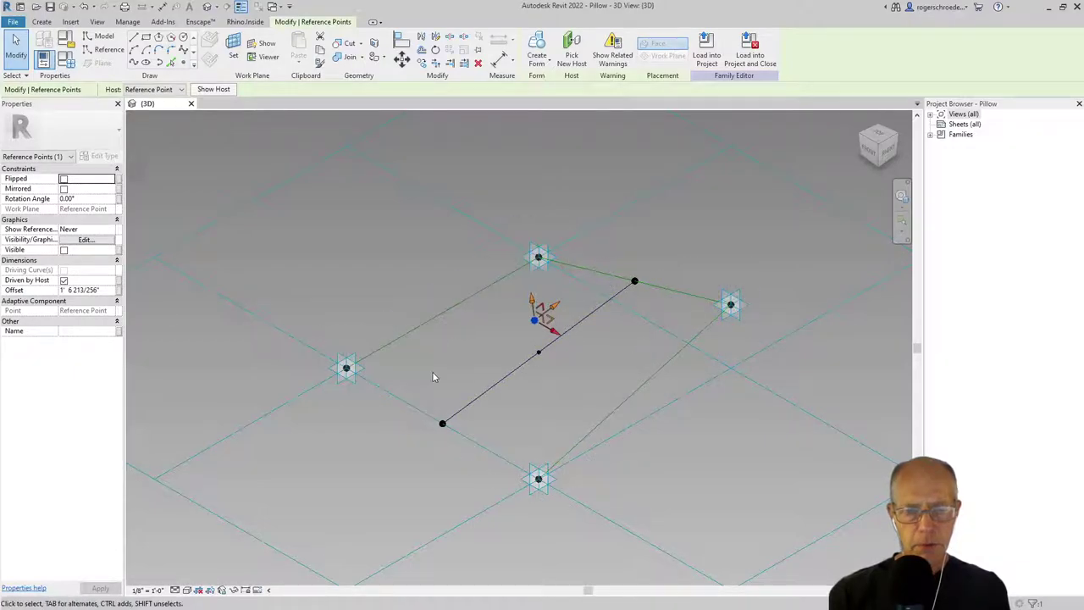
pyautogui.click(118, 290)
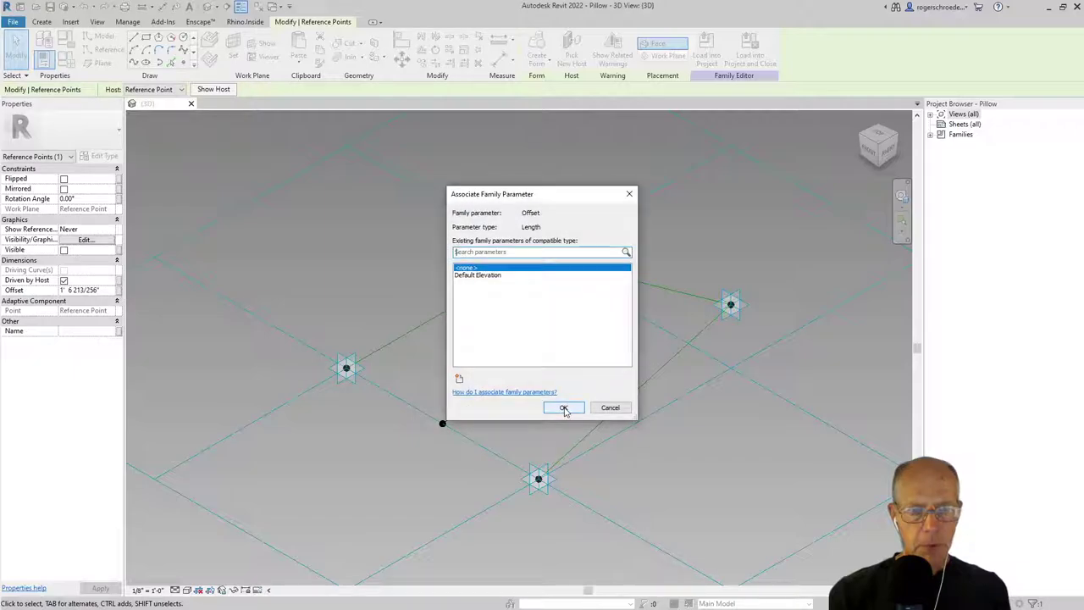
pyautogui.click(458, 380)
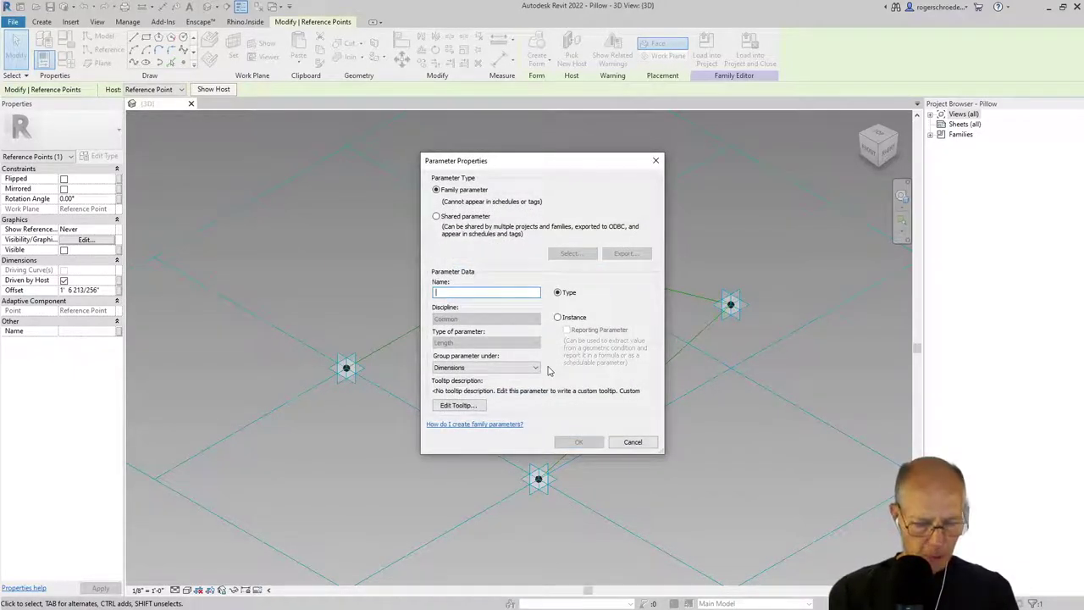
pyautogui.write('Height')
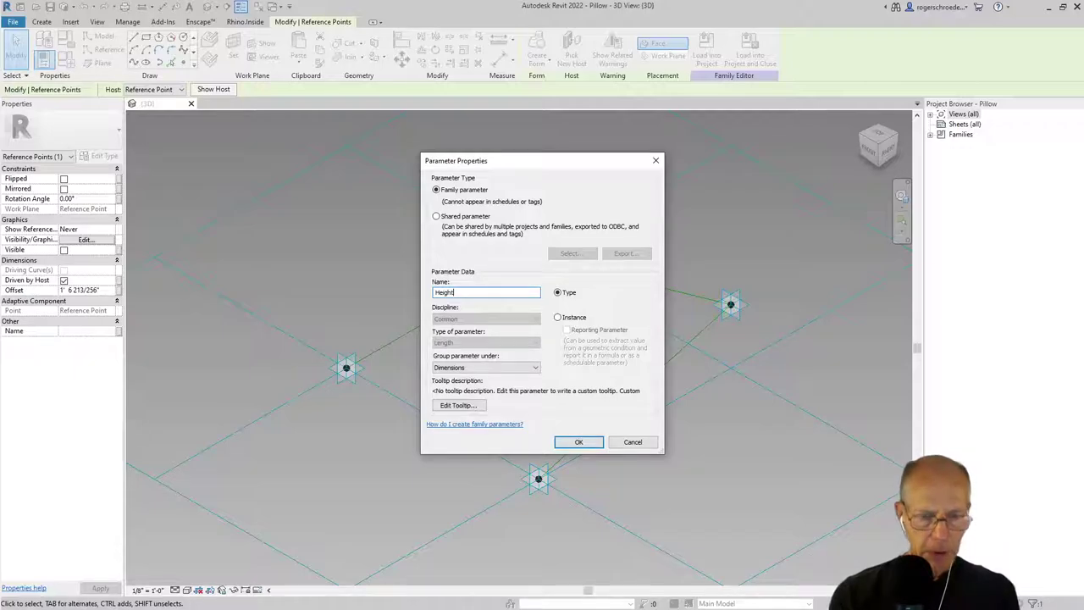
pyautogui.click(576, 442)
pyautogui.click(563, 408)
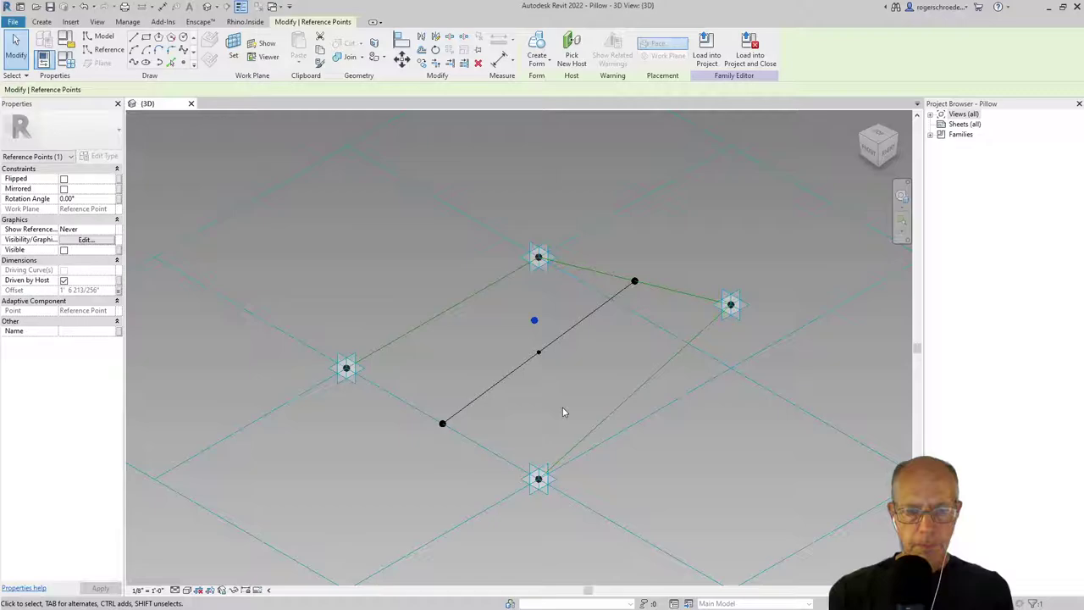
# Set the work plane to the midpoint reference point and place another point at the line's midpoint
pyautogui.click(299, 180)
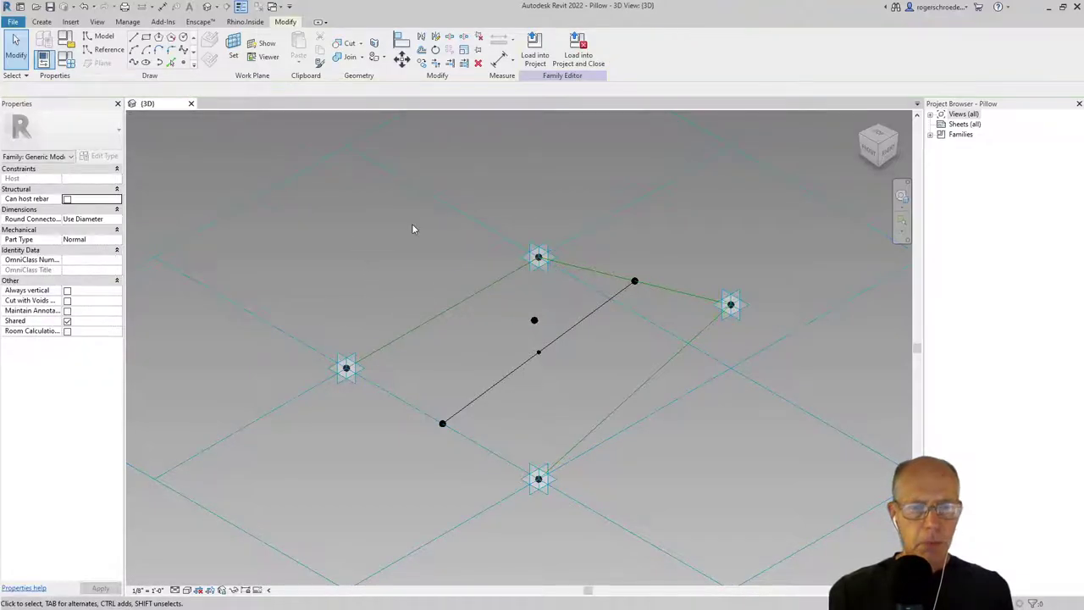
pyautogui.click(235, 48)
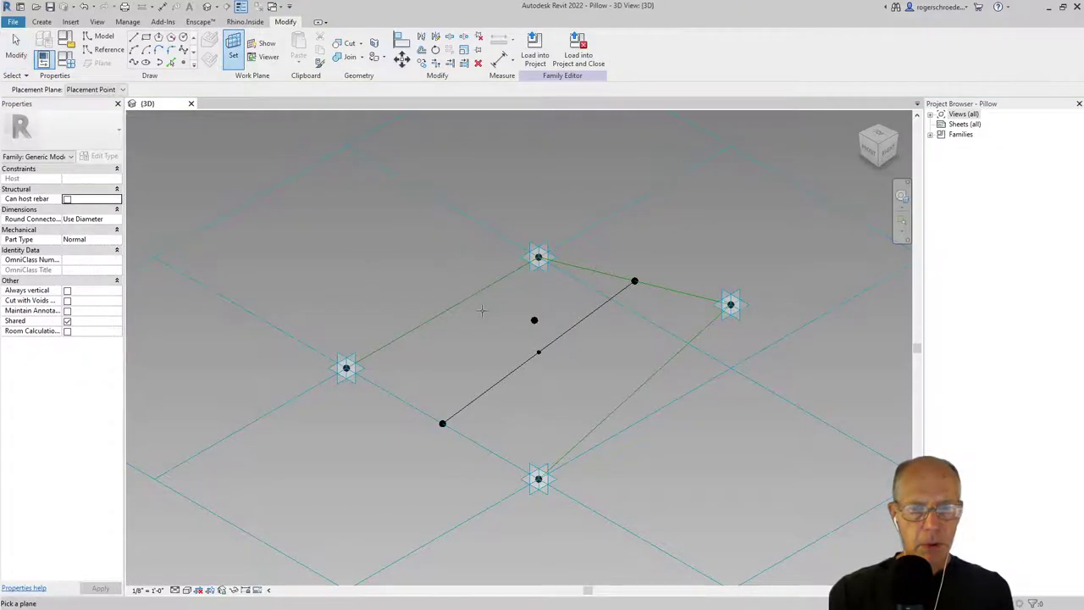
pyautogui.click(539, 352)
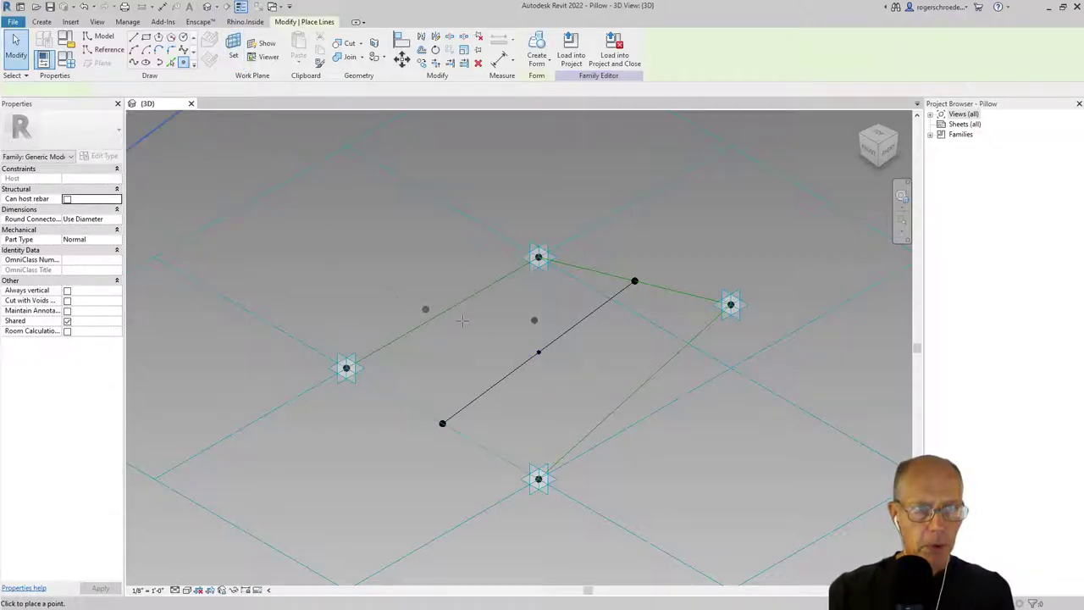
pyautogui.click(539, 352)
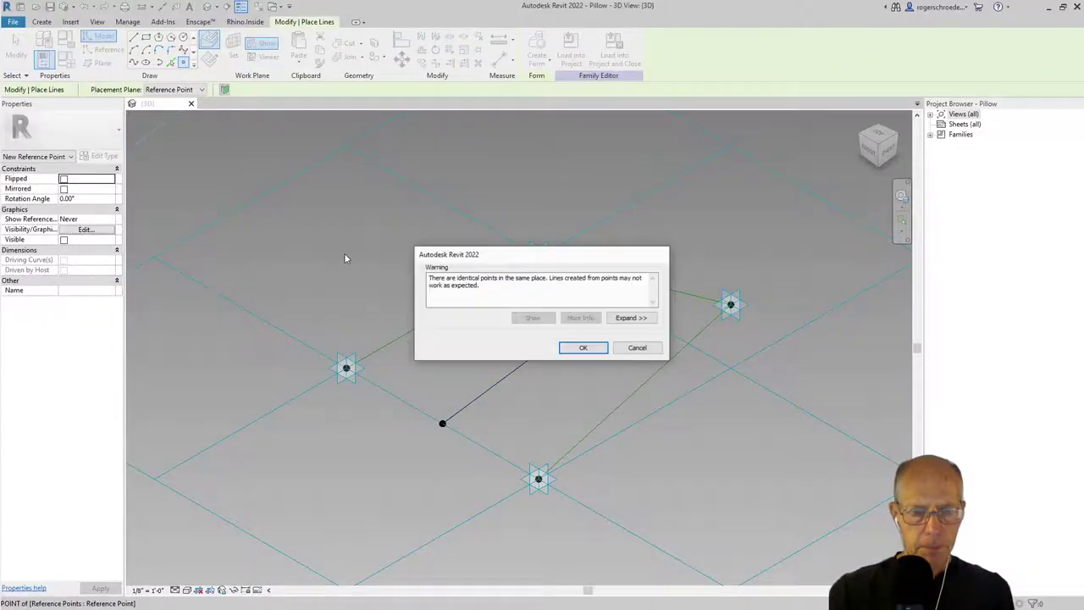
# Move the new point below the line and link its Offset to a new type parameter 'Depth'
pyautogui.click(583, 347)
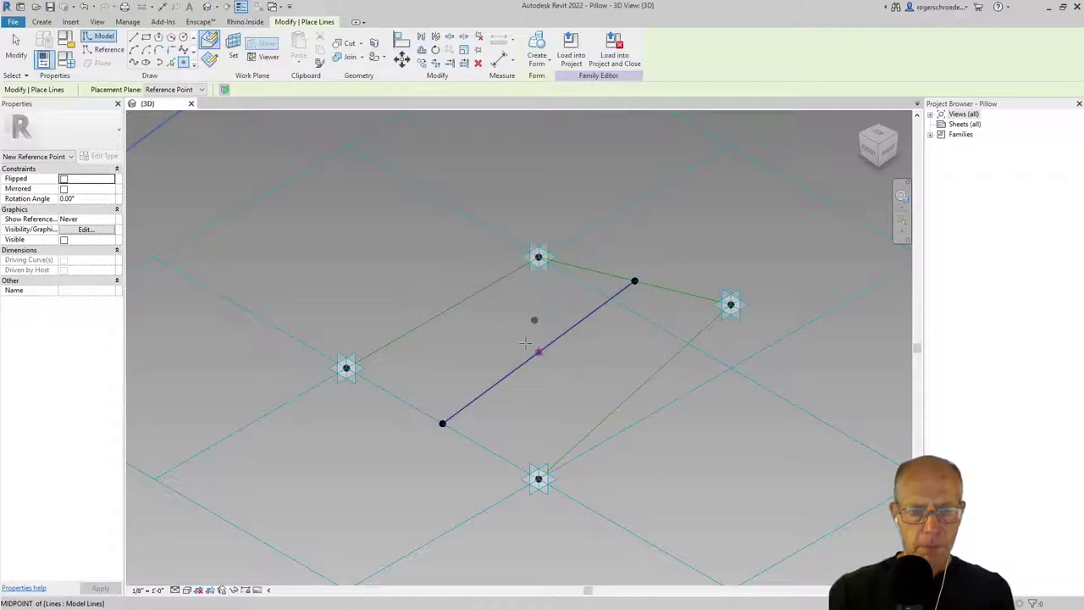
pyautogui.click(19, 47)
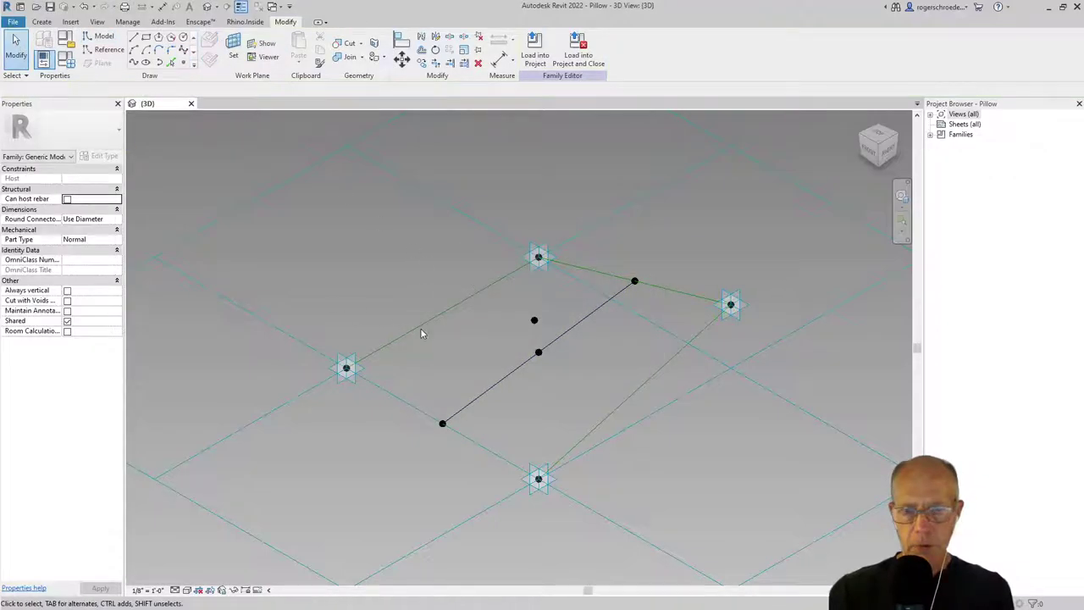
pyautogui.click(538, 354)
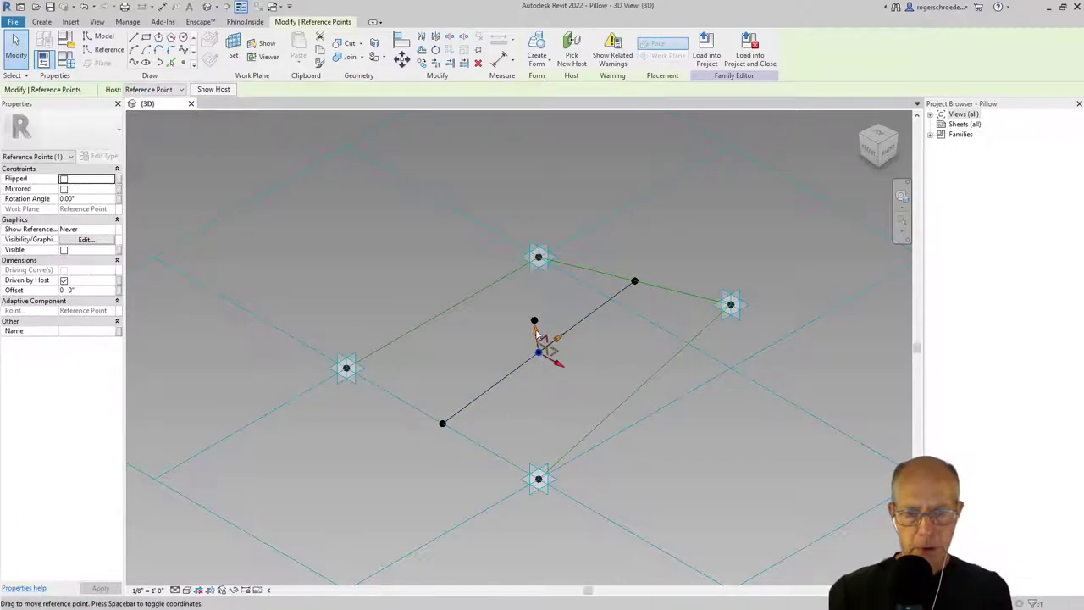
pyautogui.moveTo(538, 334); pyautogui.dragTo(543, 380)
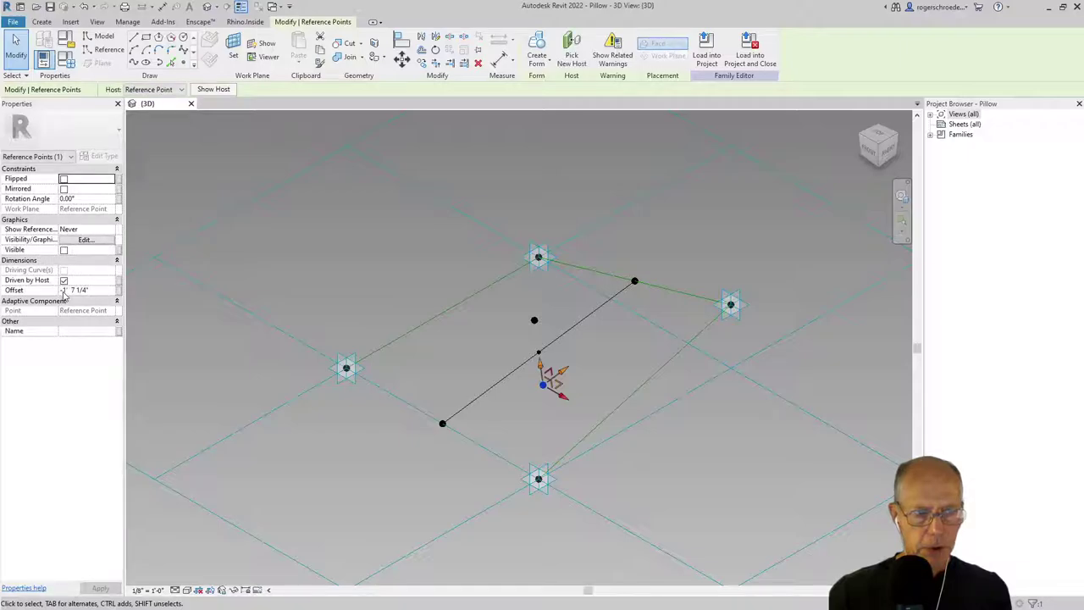
pyautogui.click(119, 291)
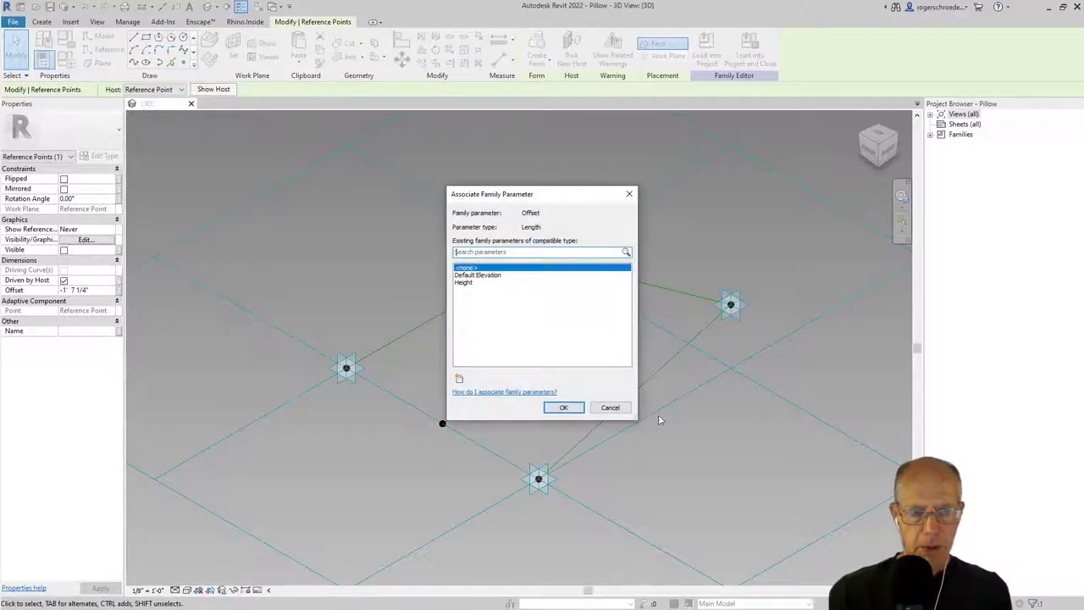
pyautogui.click(459, 380)
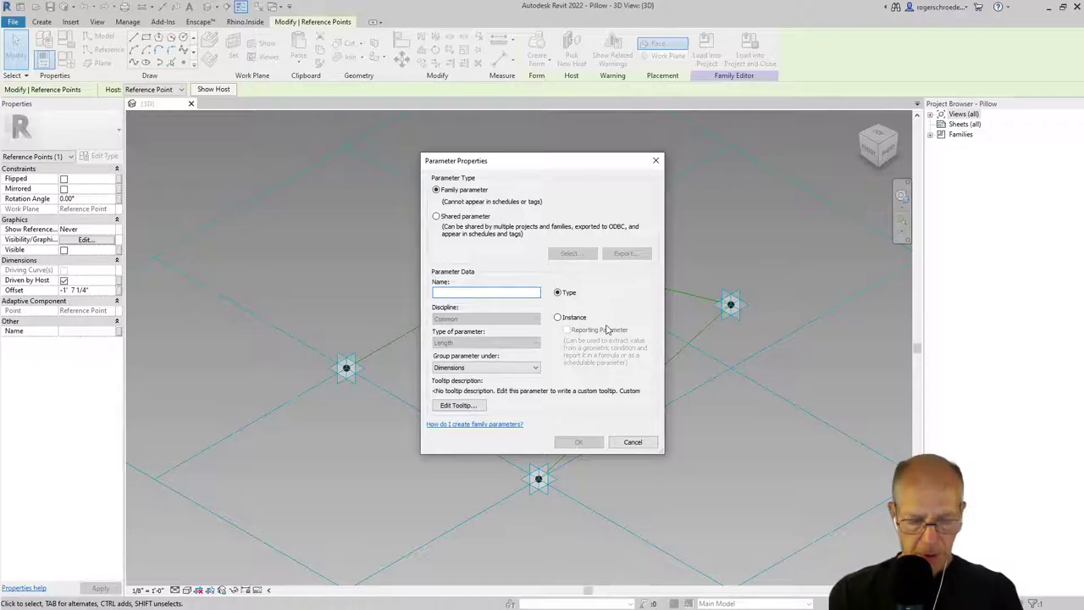
pyautogui.write('Depth')
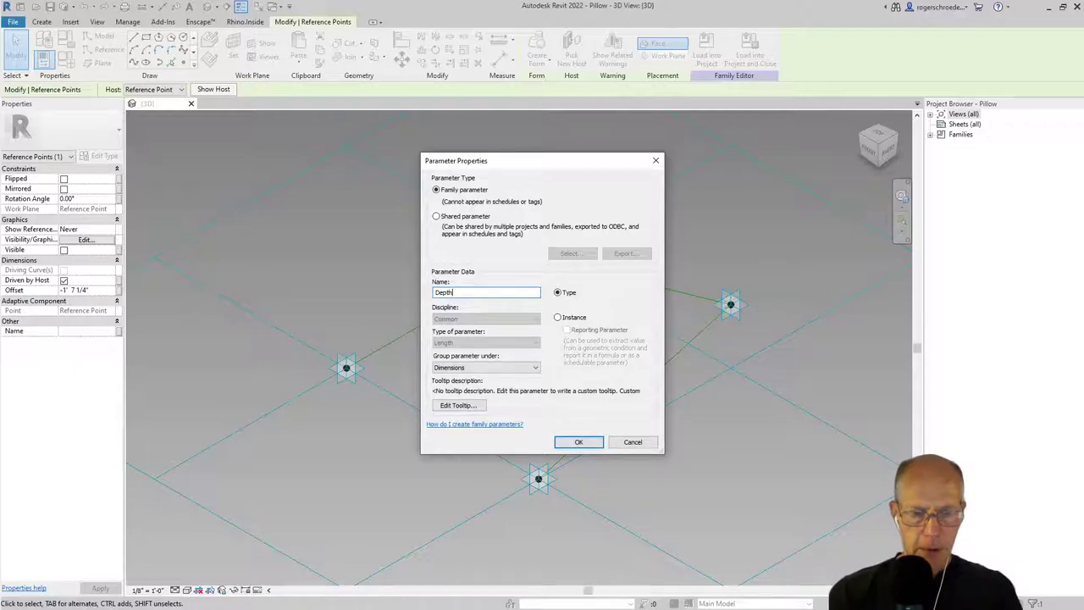
pyautogui.click(578, 442)
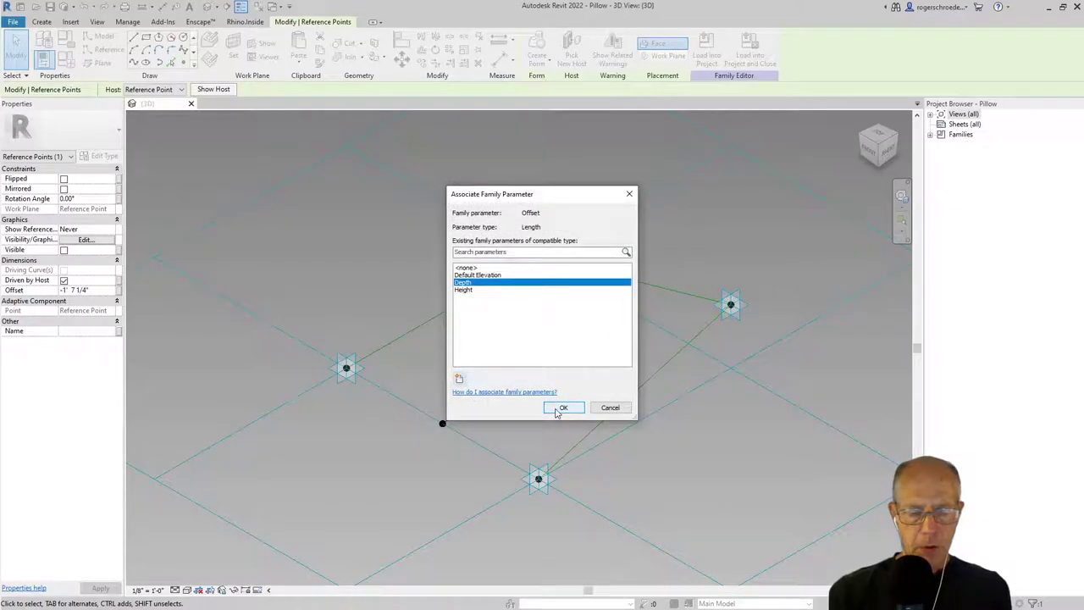
pyautogui.click(563, 410)
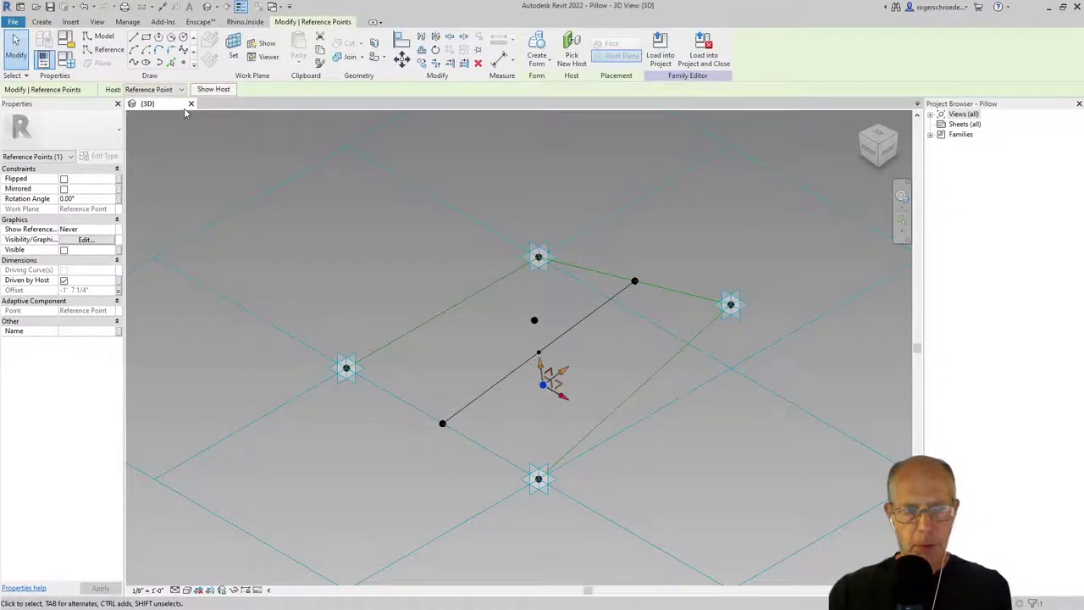
# In Family Types, give Depth the formula -Height and set Height to 1' 0"
pyautogui.click(191, 159)
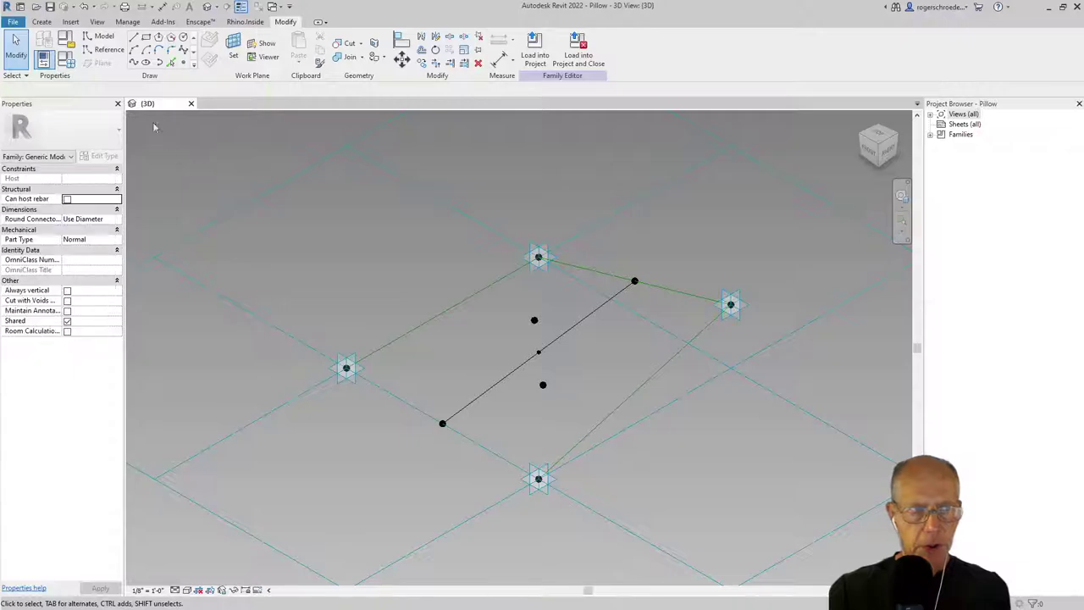
pyautogui.click(66, 60)
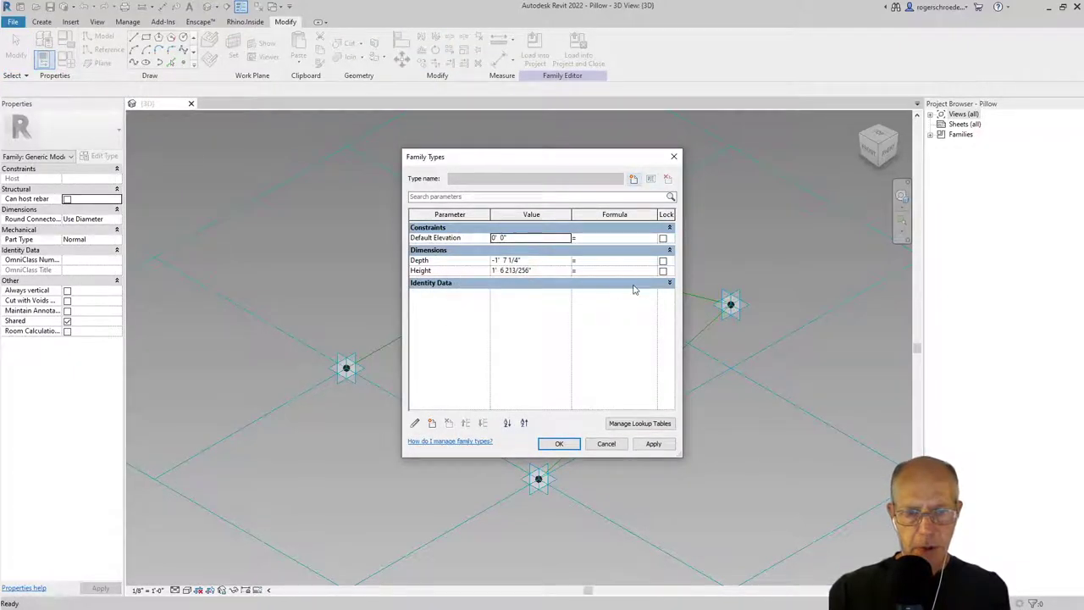
pyautogui.click(439, 273)
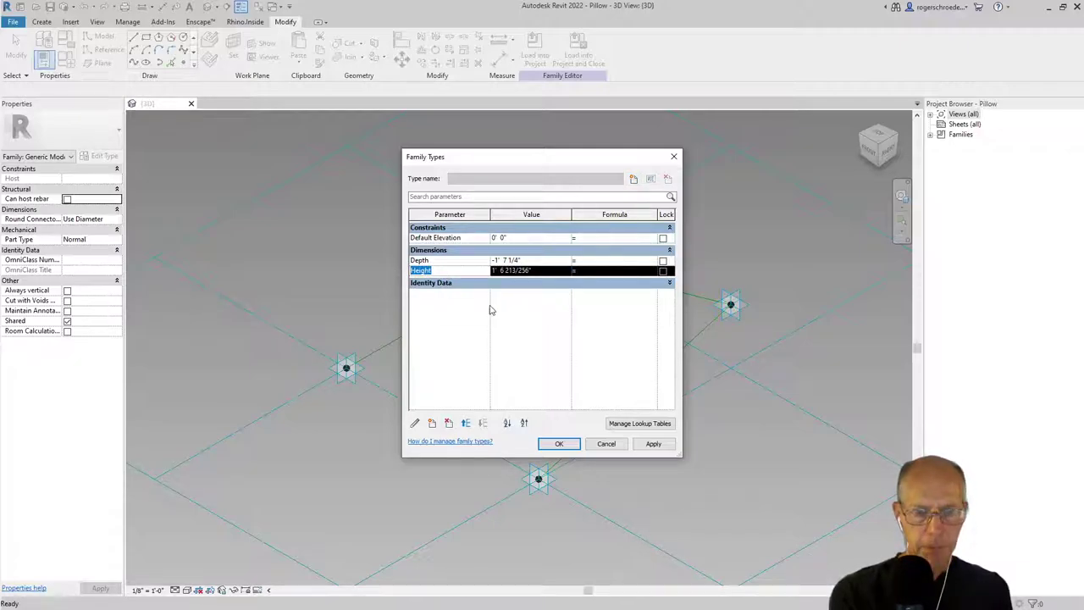
pyautogui.click(582, 264)
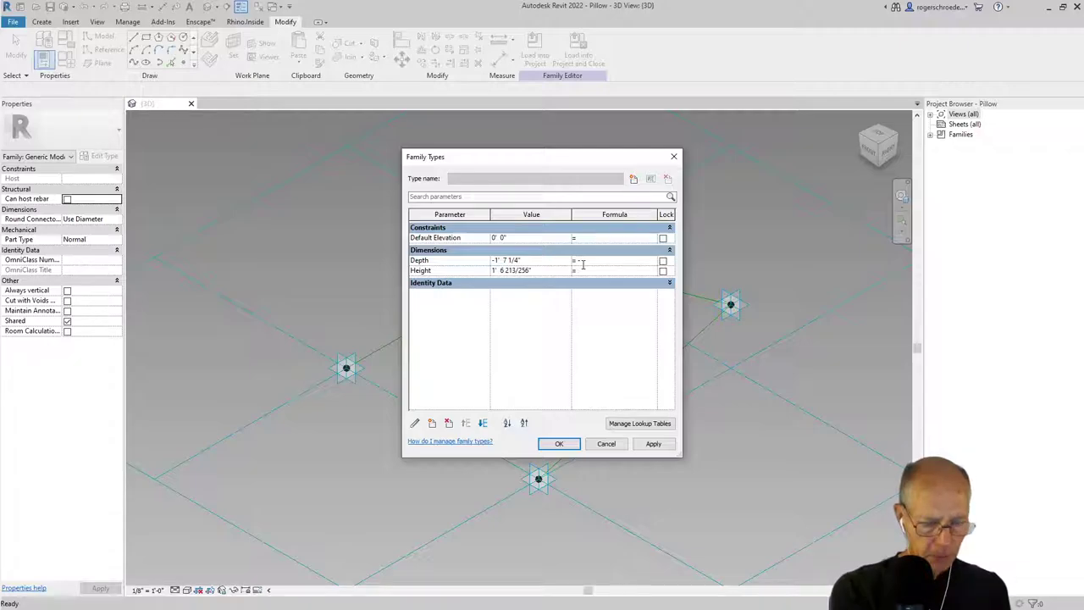
pyautogui.write('-Height')
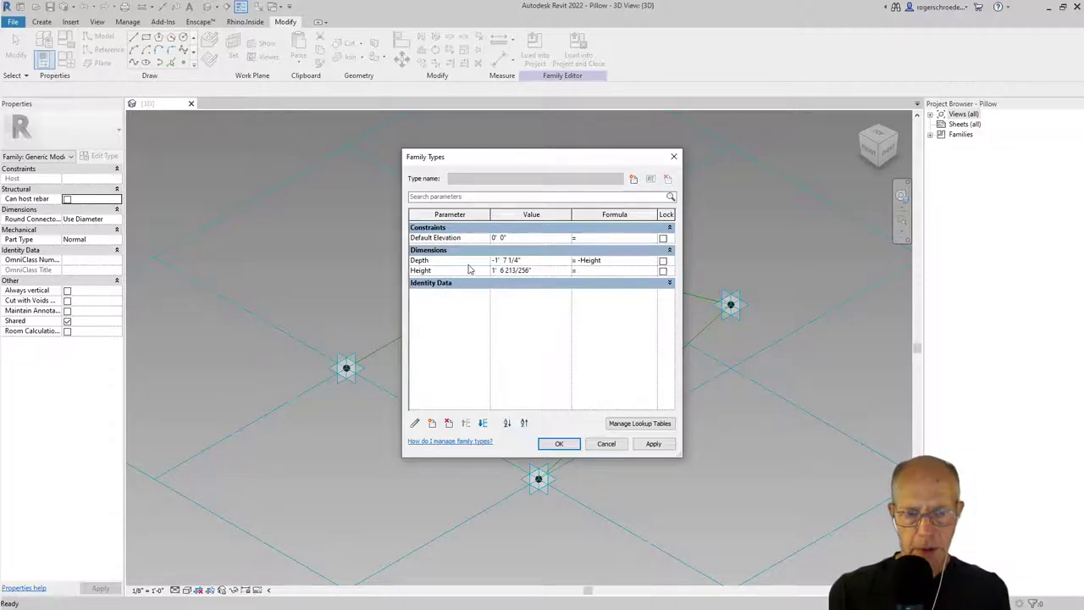
pyautogui.click(505, 273)
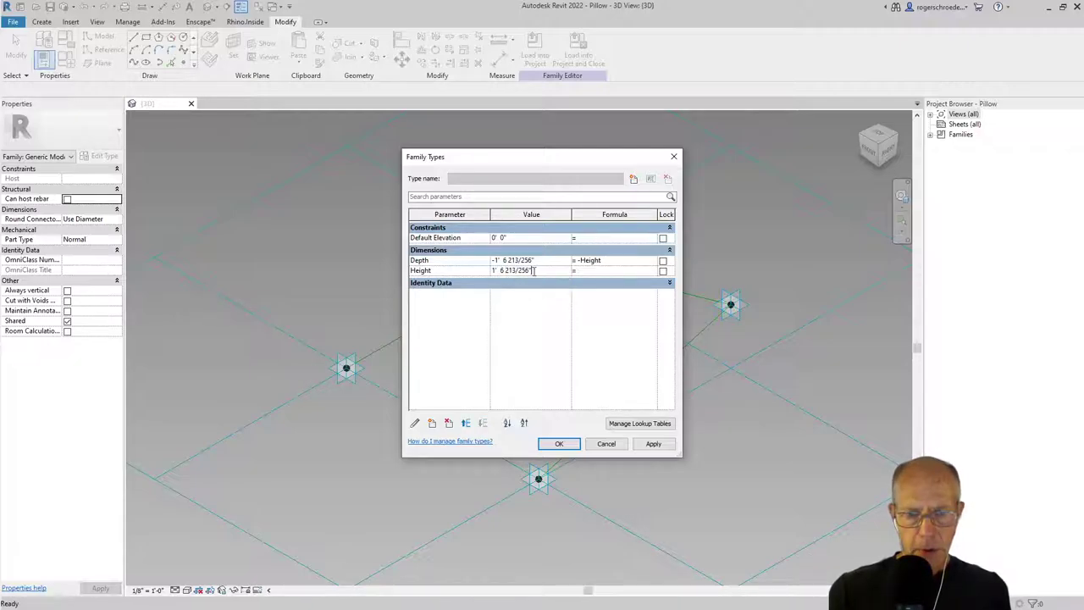
pyautogui.moveTo(536, 270); pyautogui.dragTo(472, 260)
pyautogui.write('1')
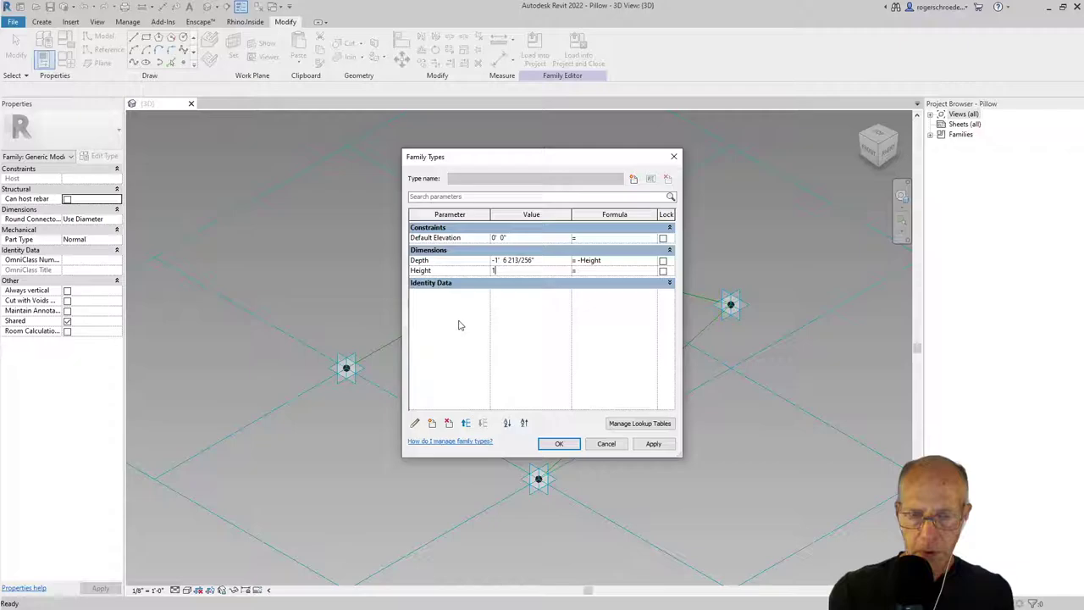
pyautogui.click(500, 262)
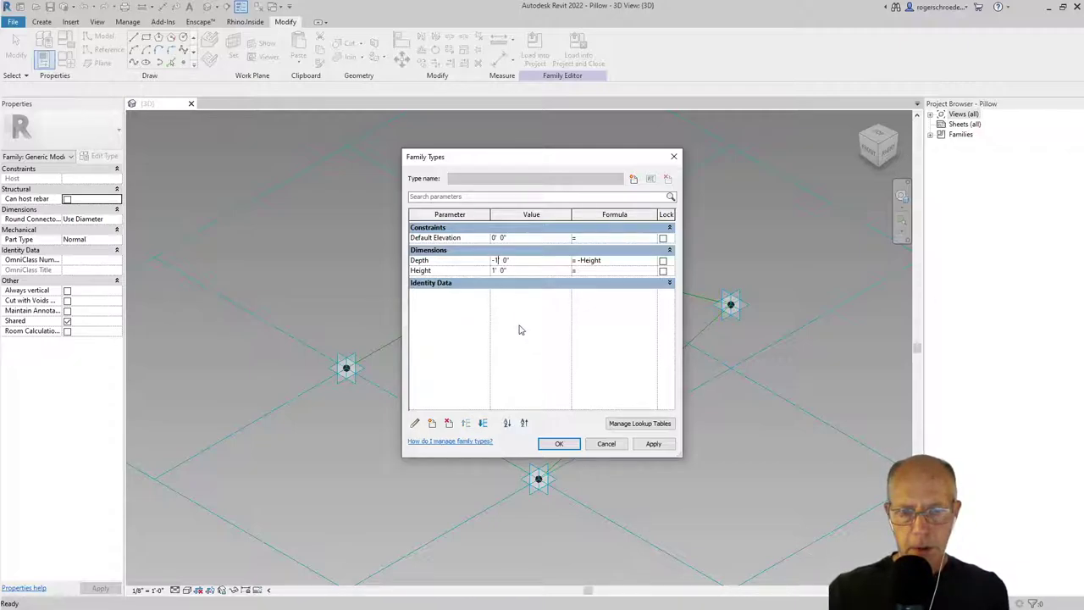
pyautogui.click(559, 444)
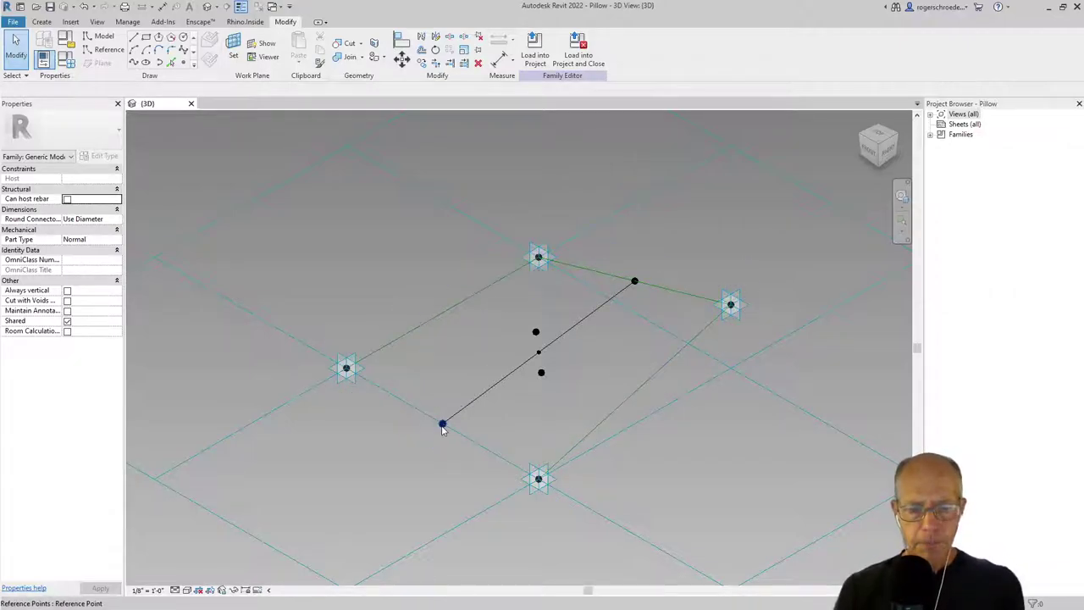
# Draw a spline from the upper-right end point through the raised middle point to the lower-left end
pyautogui.press('Tab')
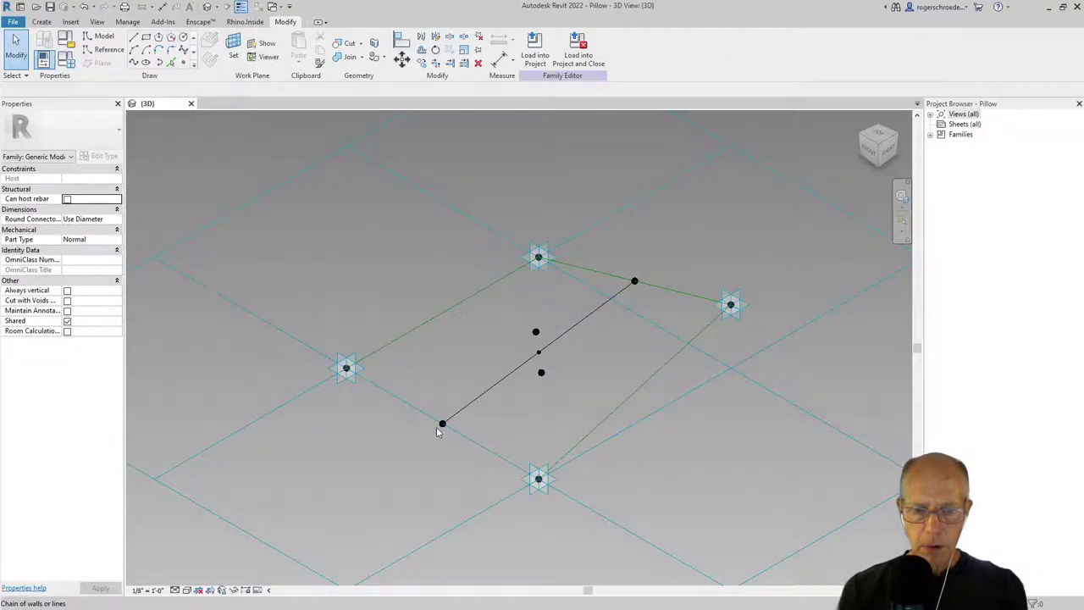
pyautogui.click(442, 424)
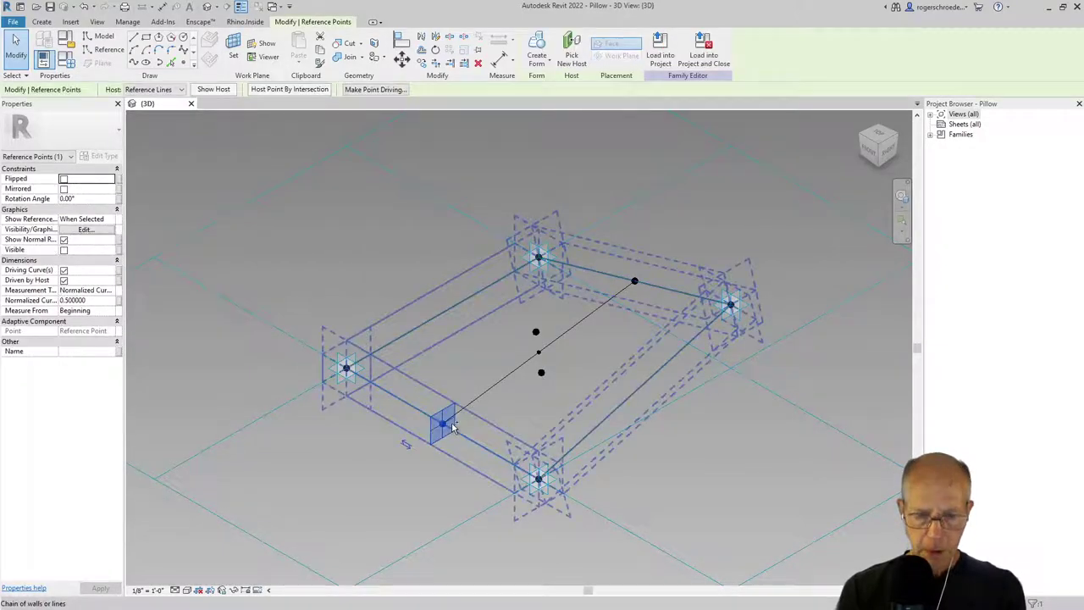
pyautogui.press('Escape')
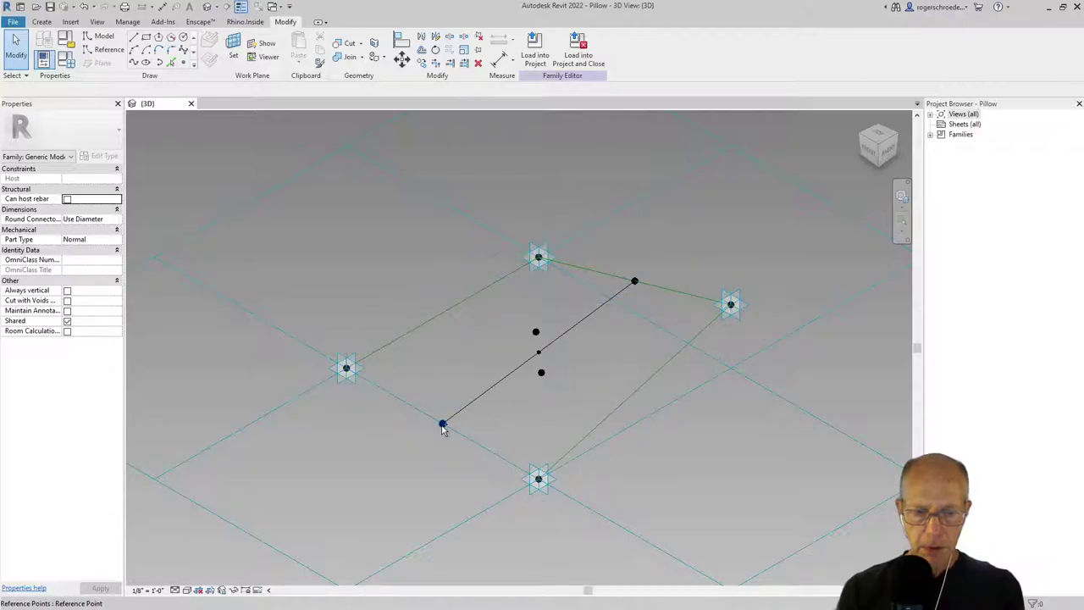
pyautogui.click(442, 424)
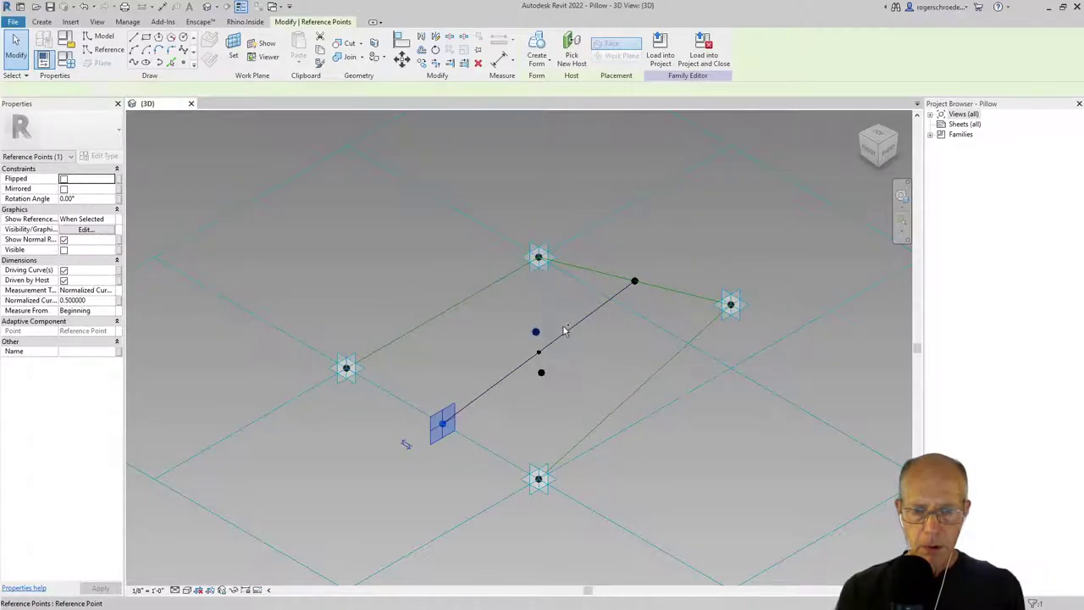
pyautogui.keyDown('ctrl'); pyautogui.click(623, 294); pyautogui.keyUp('ctrl')
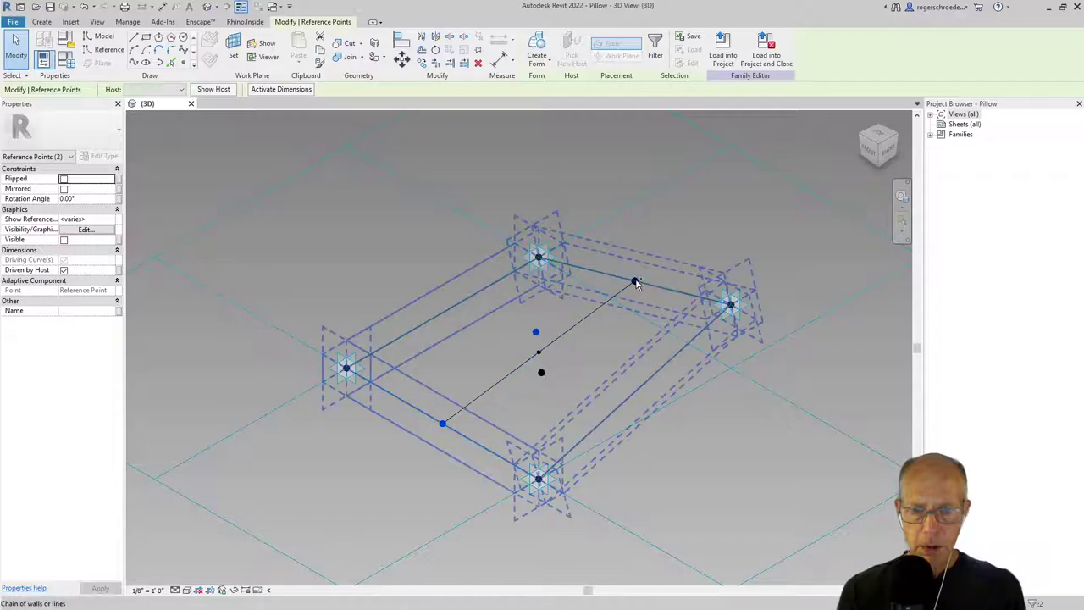
pyautogui.click(623, 244)
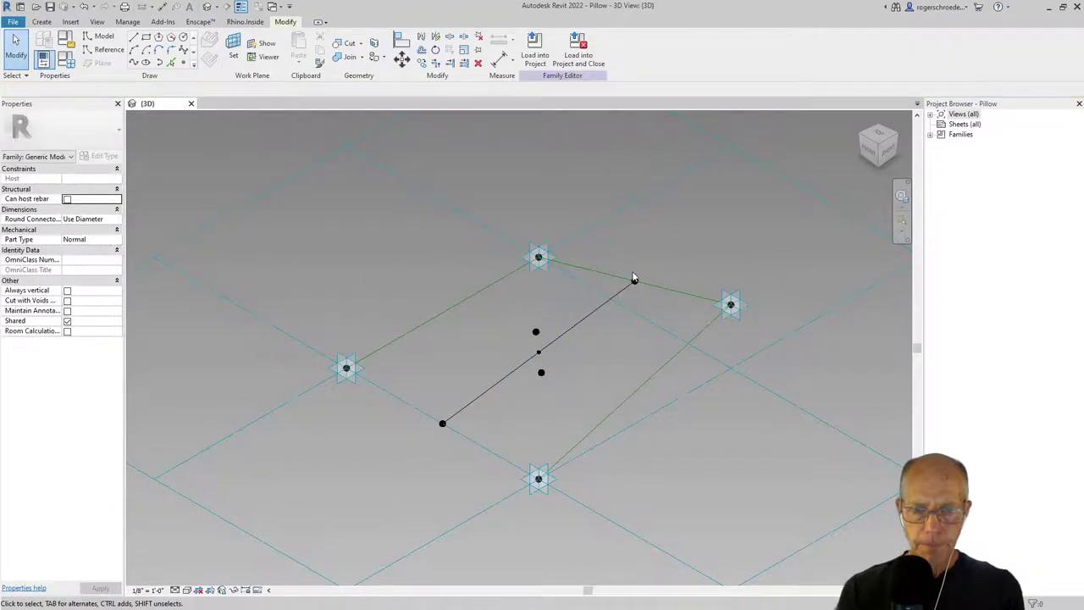
pyautogui.click(635, 280)
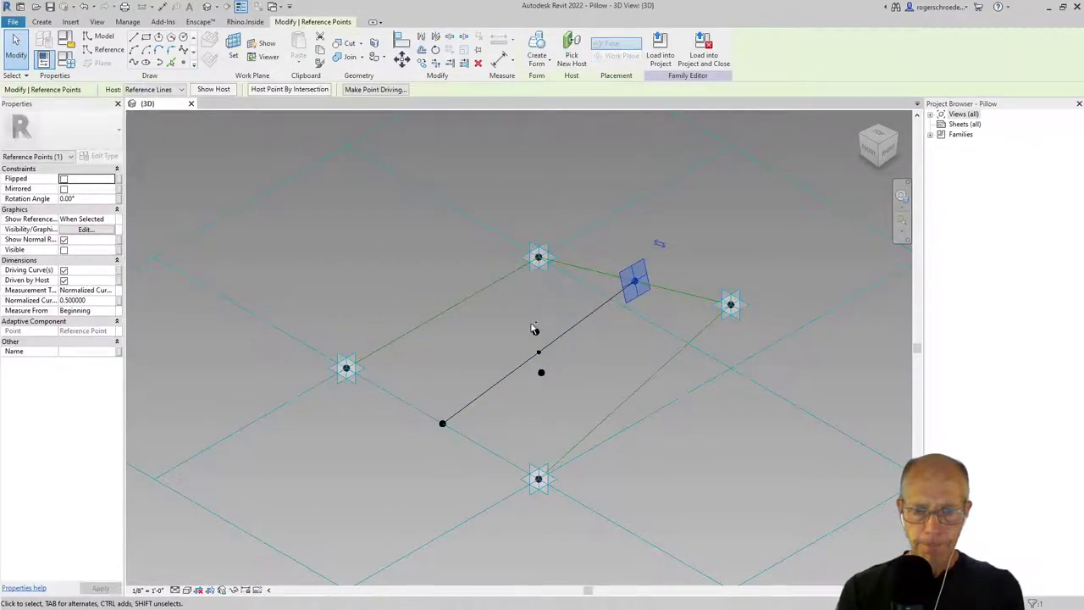
pyautogui.keyDown('ctrl'); pyautogui.click(536, 331); pyautogui.keyUp('ctrl')
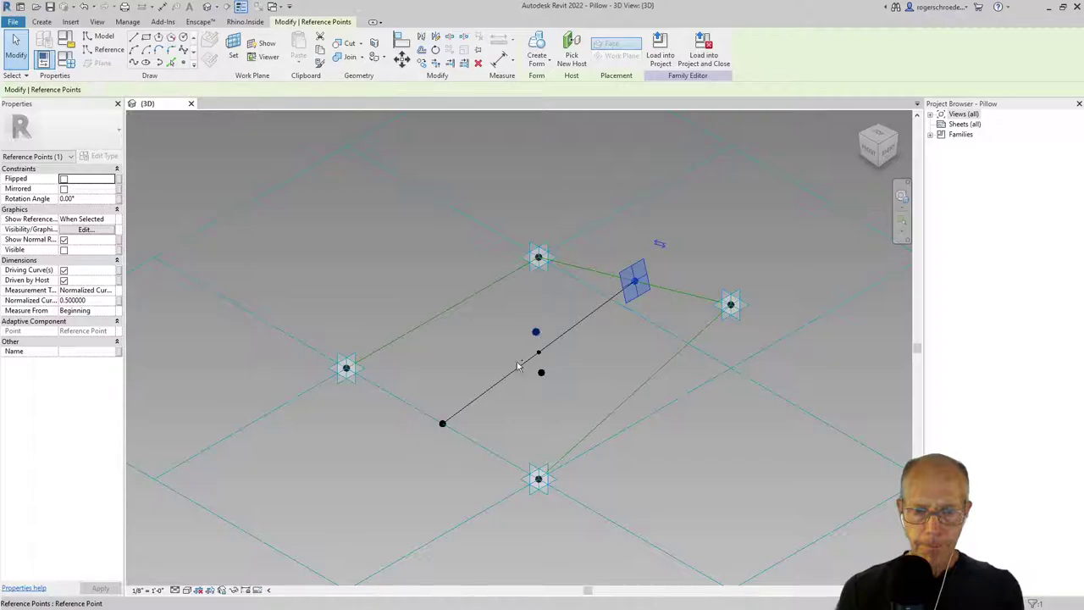
pyautogui.keyDown('ctrl'); pyautogui.click(443, 424); pyautogui.keyUp('ctrl')
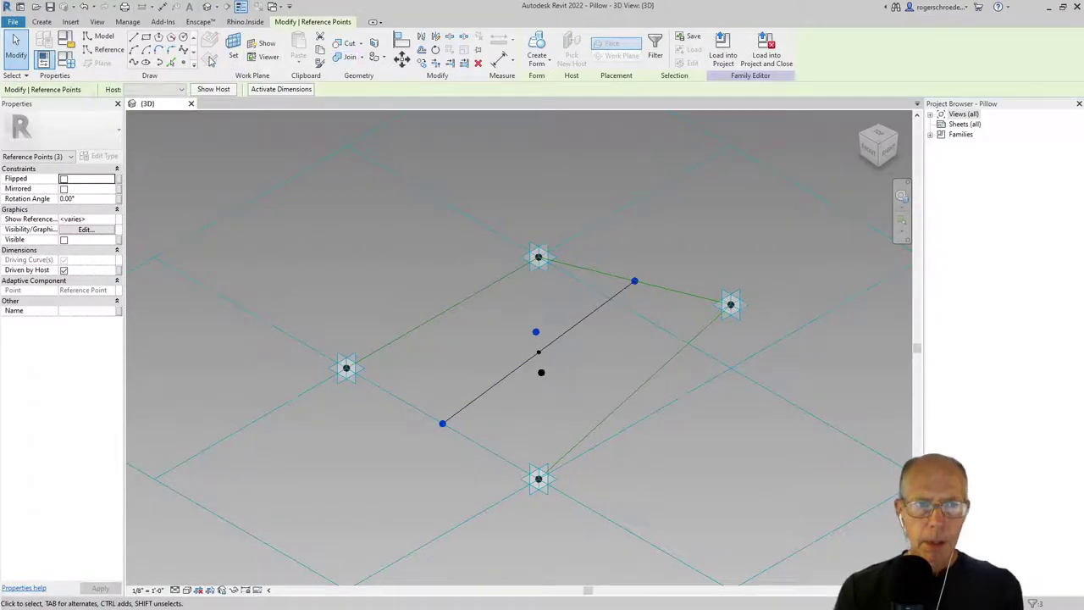
pyautogui.click(134, 63)
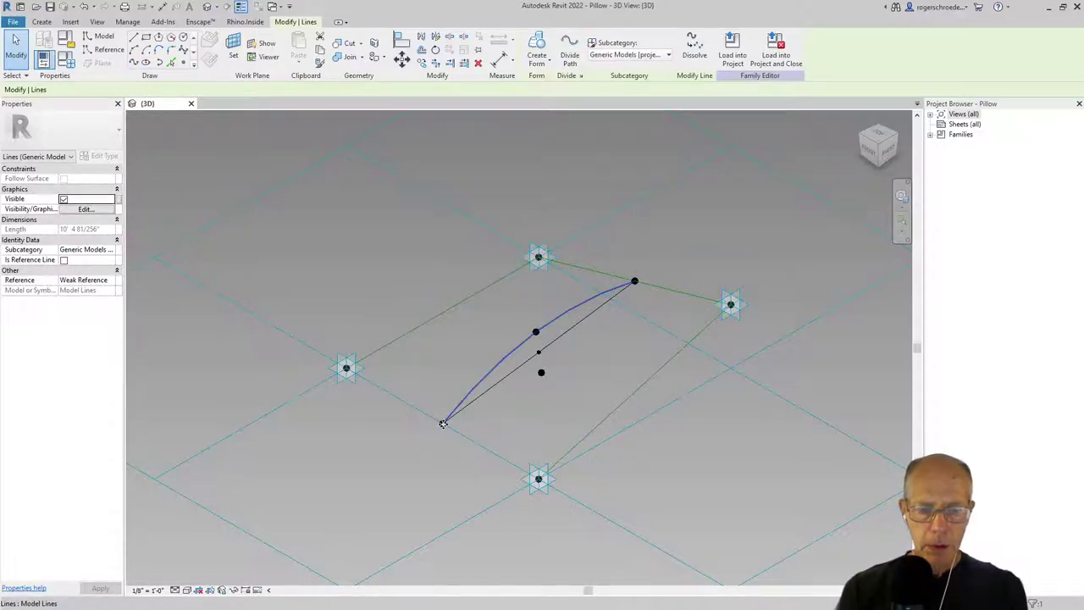
pyautogui.click(449, 443)
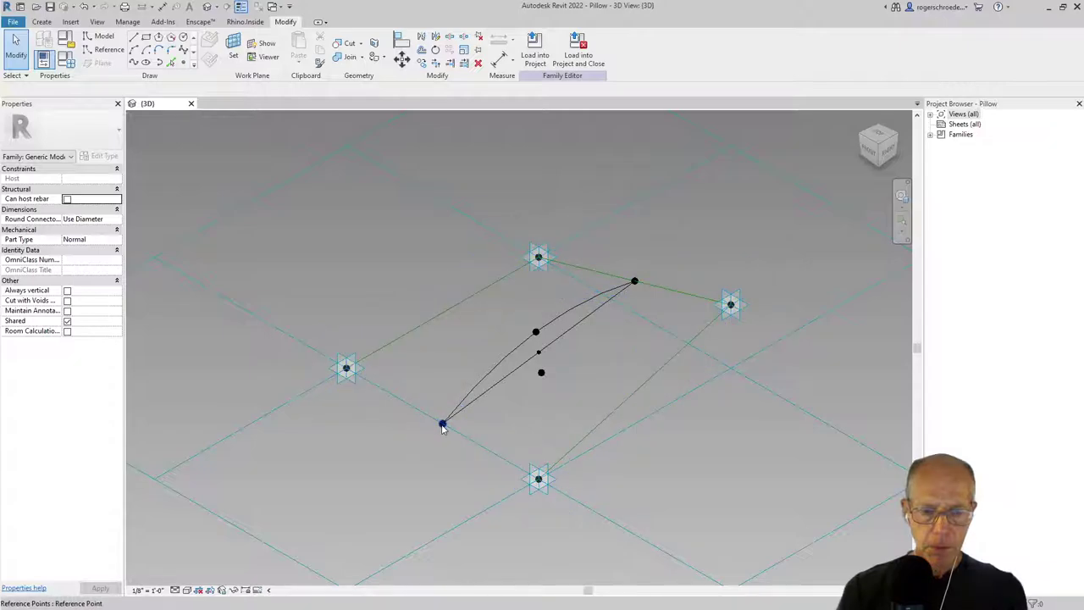
# Draw a second spline between the same end points through the lowered middle point
pyautogui.click(442, 424)
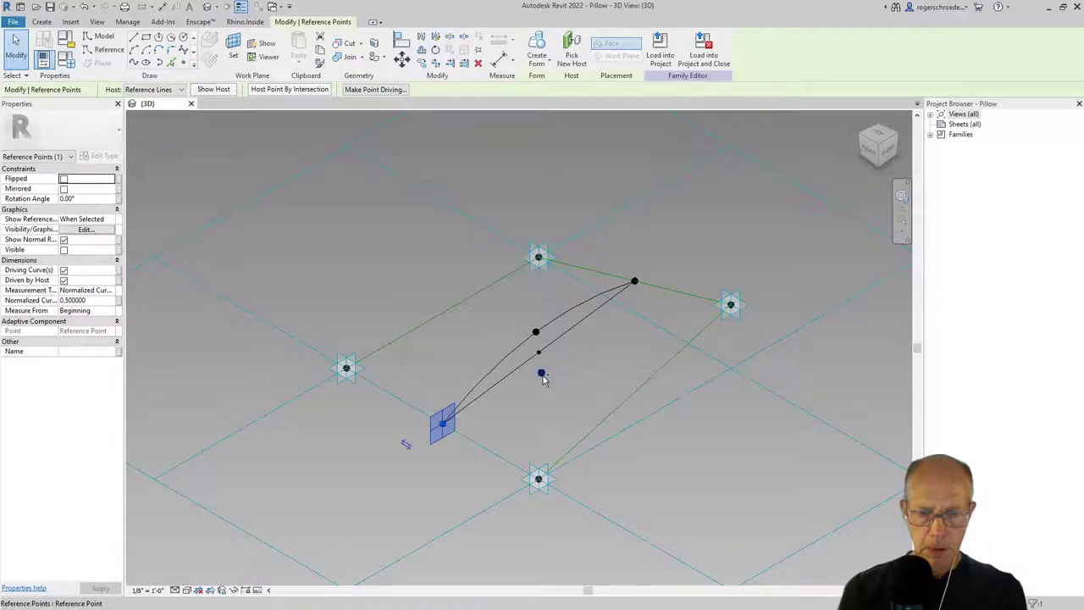
pyautogui.keyDown('ctrl'); pyautogui.click(542, 374); pyautogui.keyUp('ctrl')
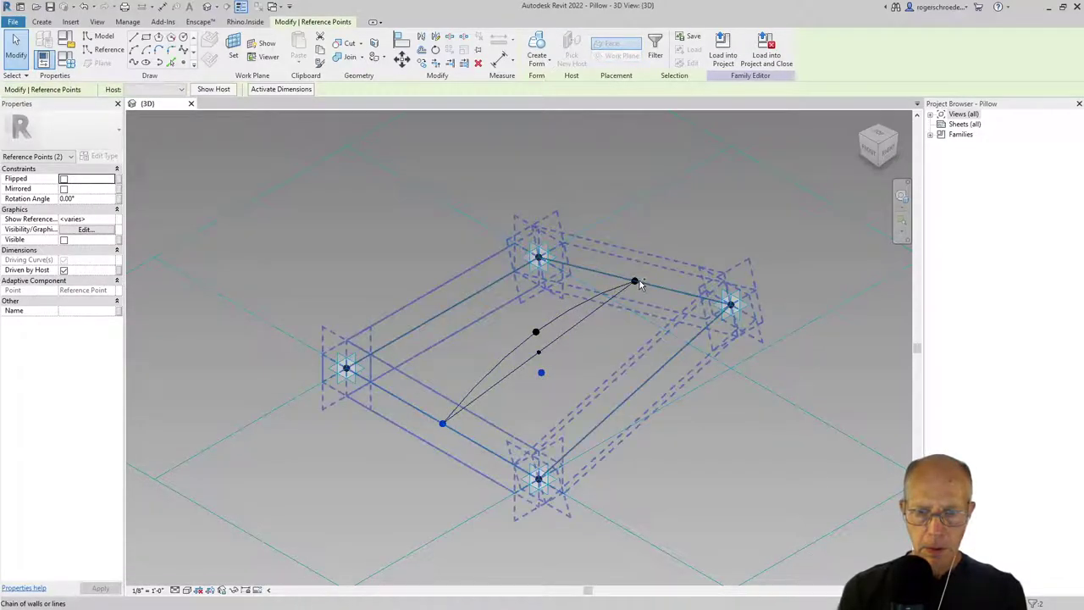
pyautogui.keyDown('ctrl'); pyautogui.click(636, 283); pyautogui.keyUp('ctrl')
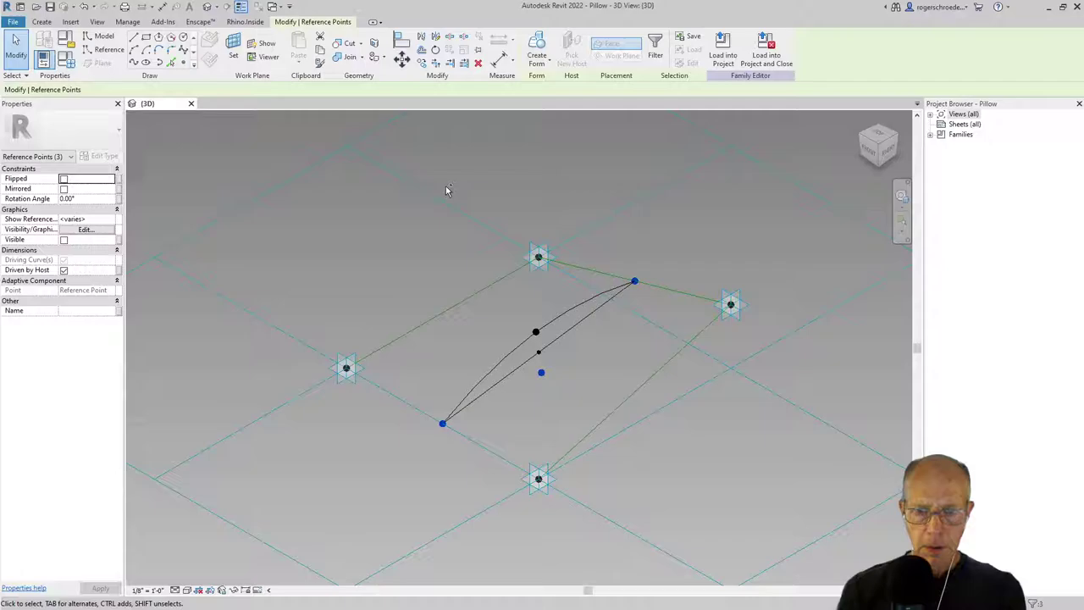
pyautogui.click(133, 63)
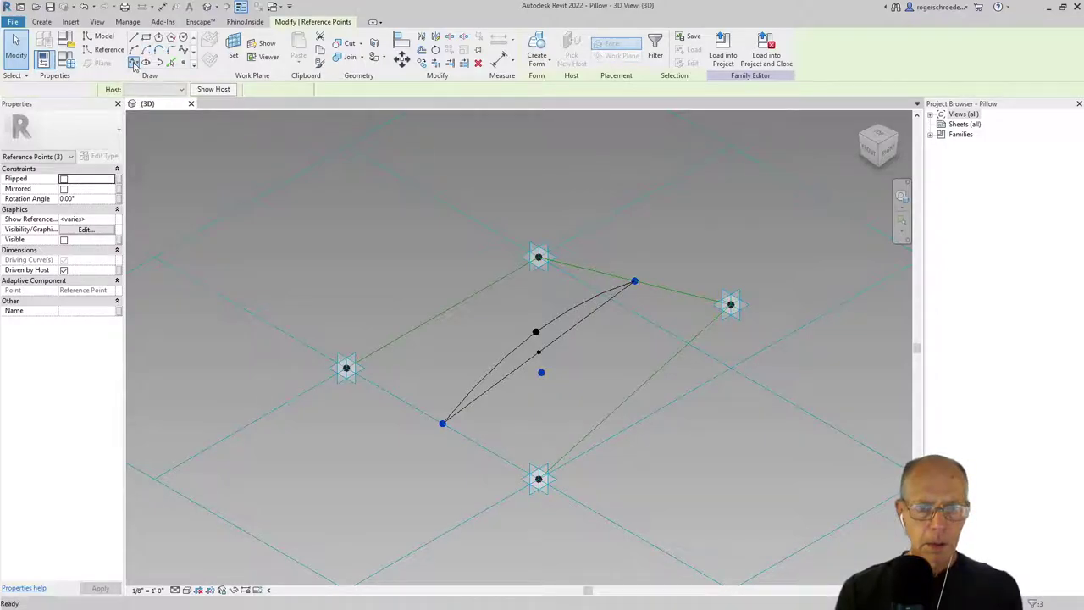
pyautogui.click(429, 225)
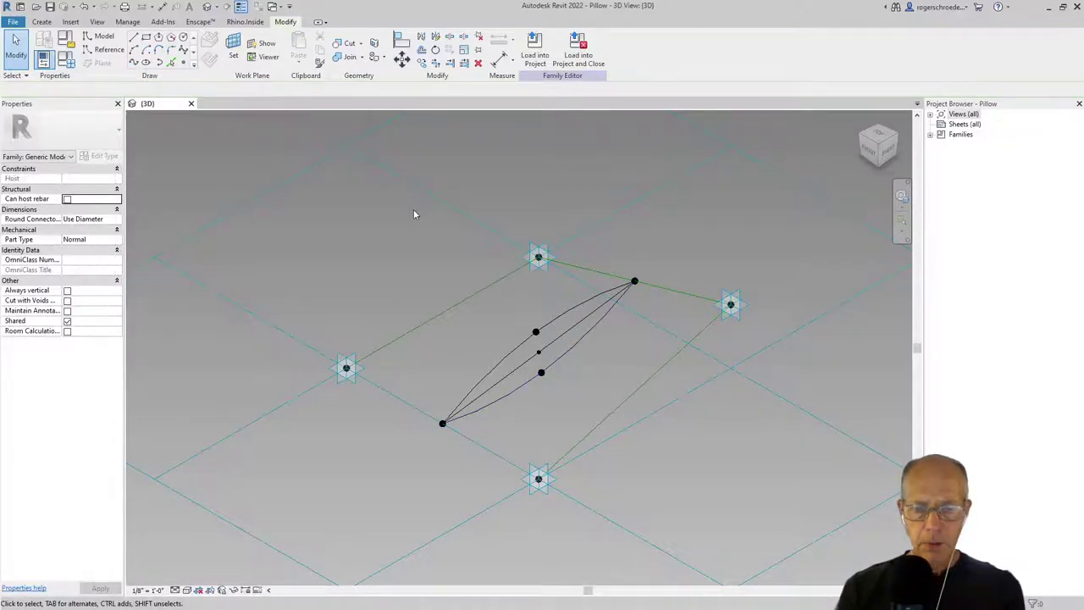
# Loft a solid form through the left edge reference line, the upper spline and the right edge line
pyautogui.press('Tab')
pyautogui.click(440, 314)
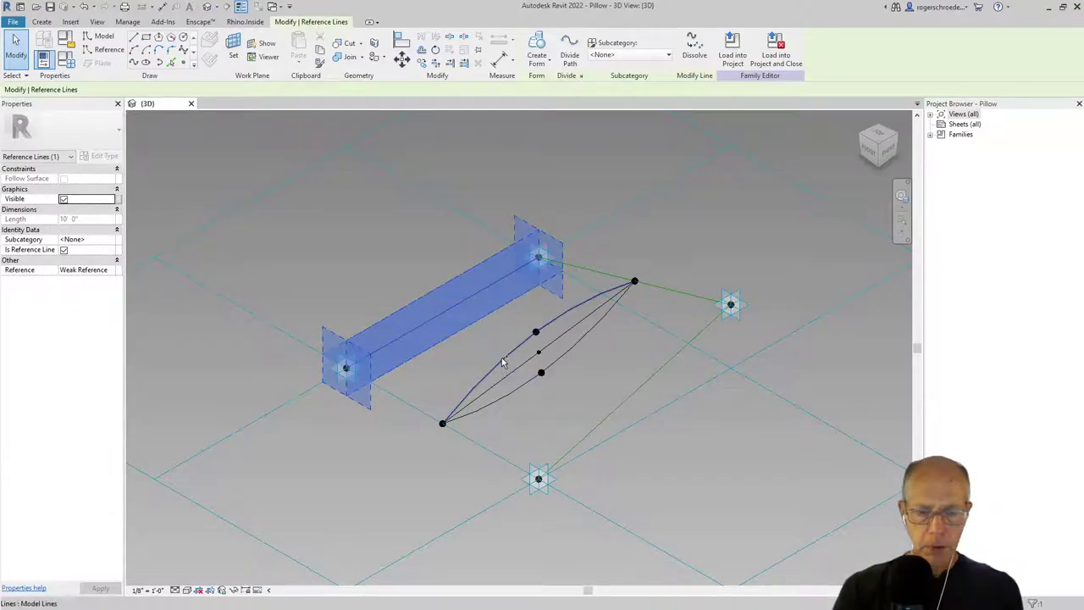
pyautogui.keyDown('ctrl'); pyautogui.click(539, 376); pyautogui.keyUp('ctrl')
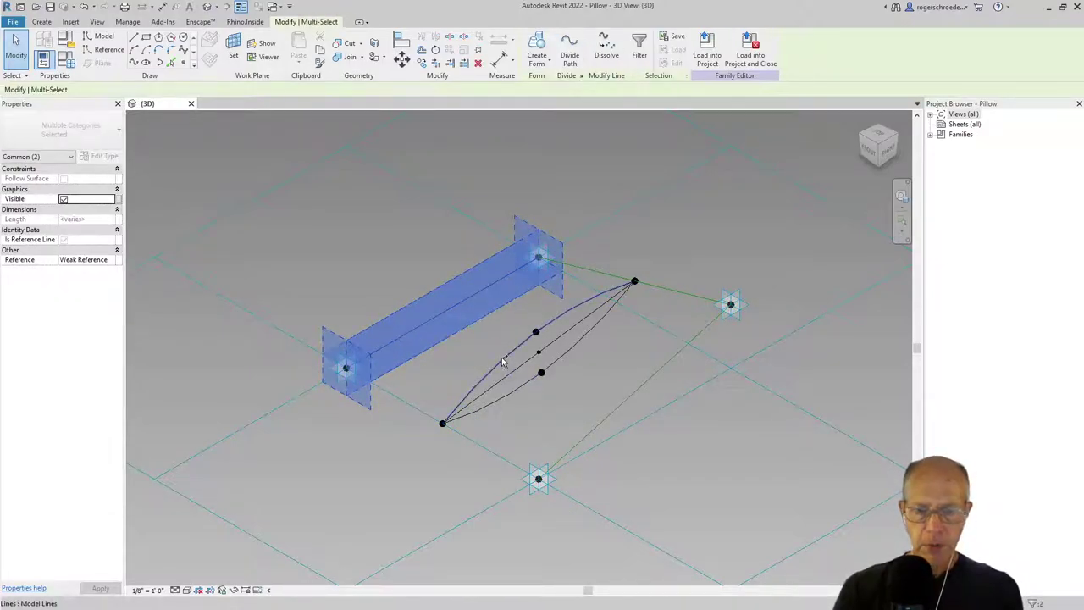
pyautogui.keyDown('ctrl'); pyautogui.click(604, 420); pyautogui.keyUp('ctrl')
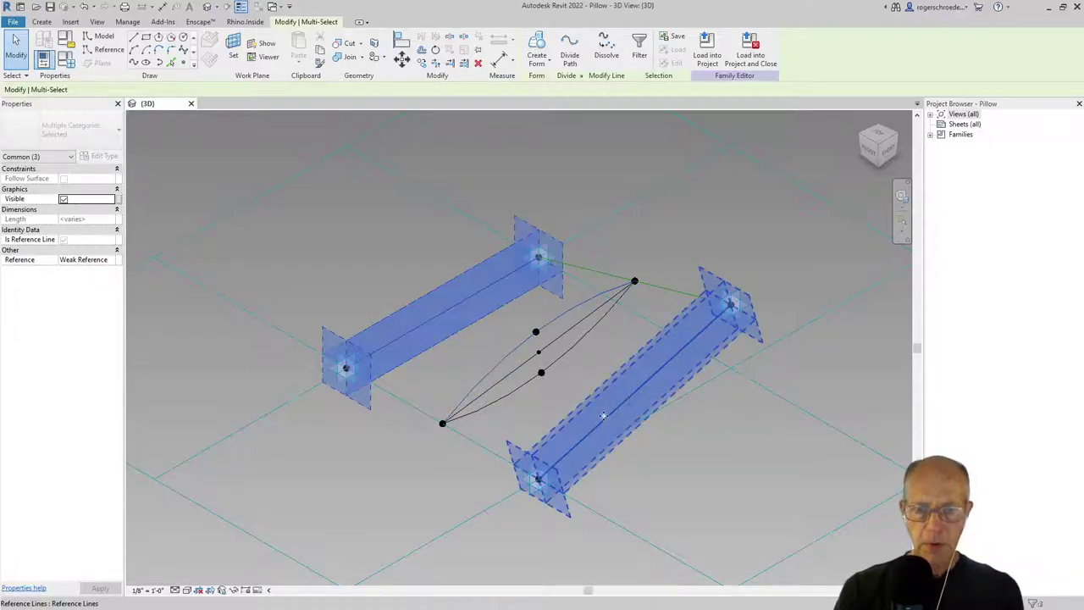
pyautogui.click(537, 54)
pyautogui.click(556, 81)
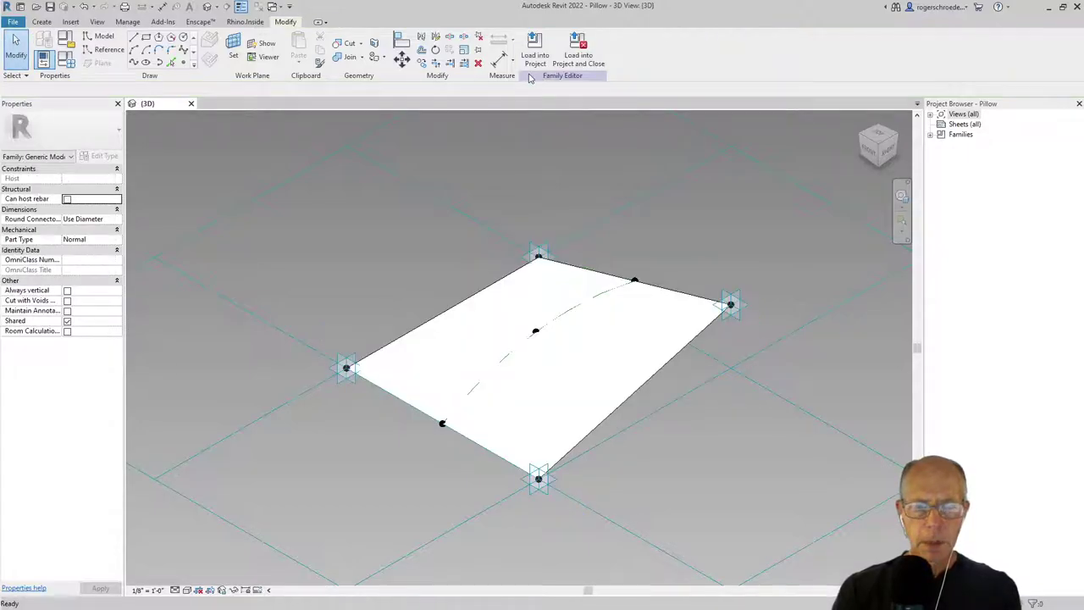
pyautogui.keyDown('shift'); pyautogui.moveTo(522, 498); pyautogui.dragTo(294, 279, button='middle'); pyautogui.keyUp('shift')
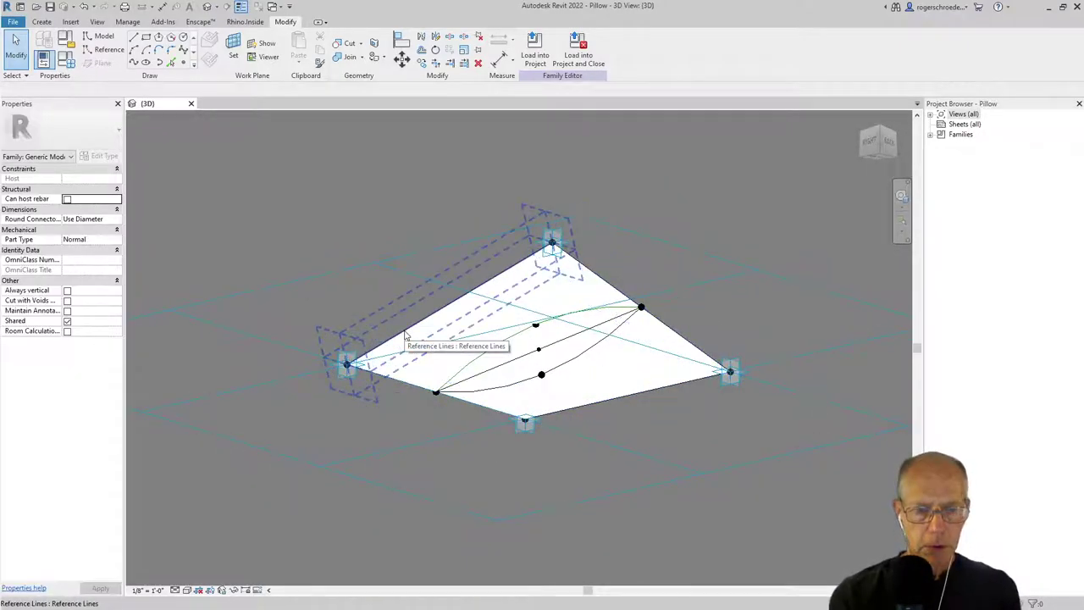
# Loft a second solid form through the upper-left edge line, the lower spline and the front edge line
pyautogui.click(404, 332)
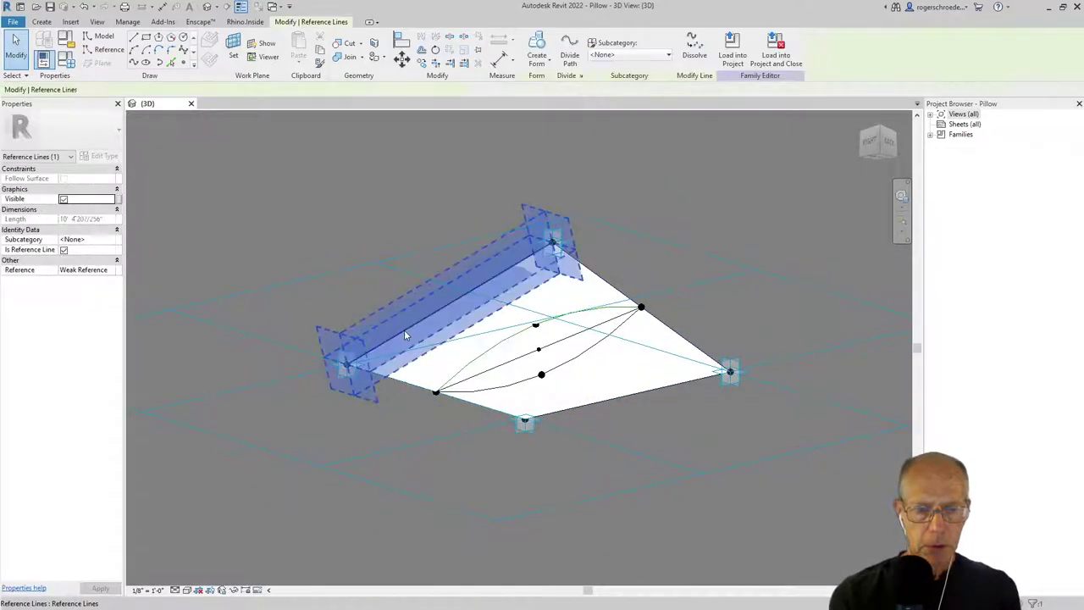
pyautogui.keyDown('ctrl'); pyautogui.click(481, 394); pyautogui.keyUp('ctrl')
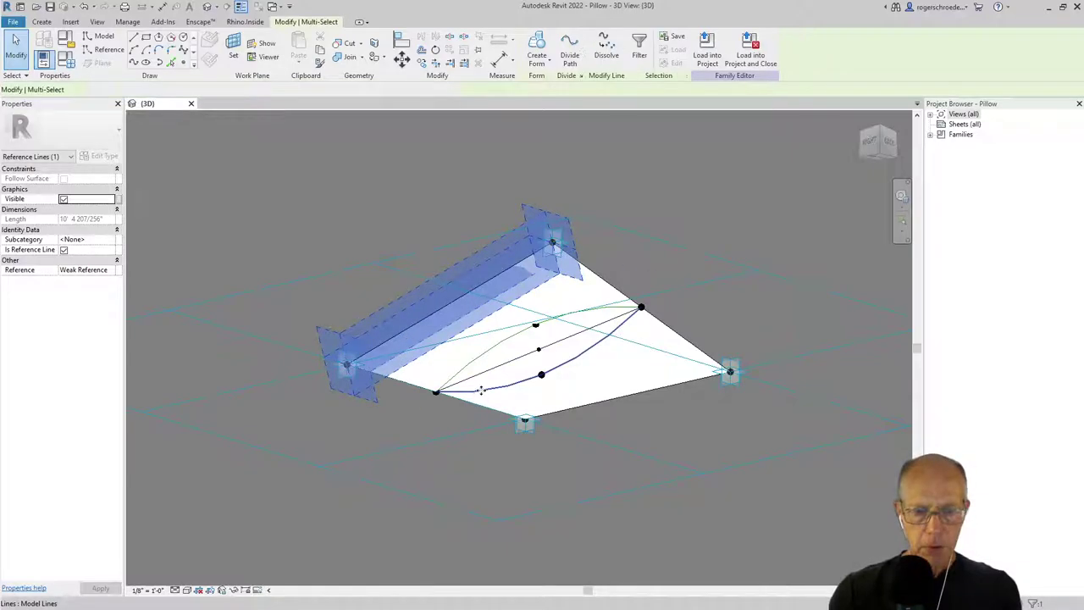
pyautogui.keyDown('ctrl'); pyautogui.click(556, 413); pyautogui.keyUp('ctrl')
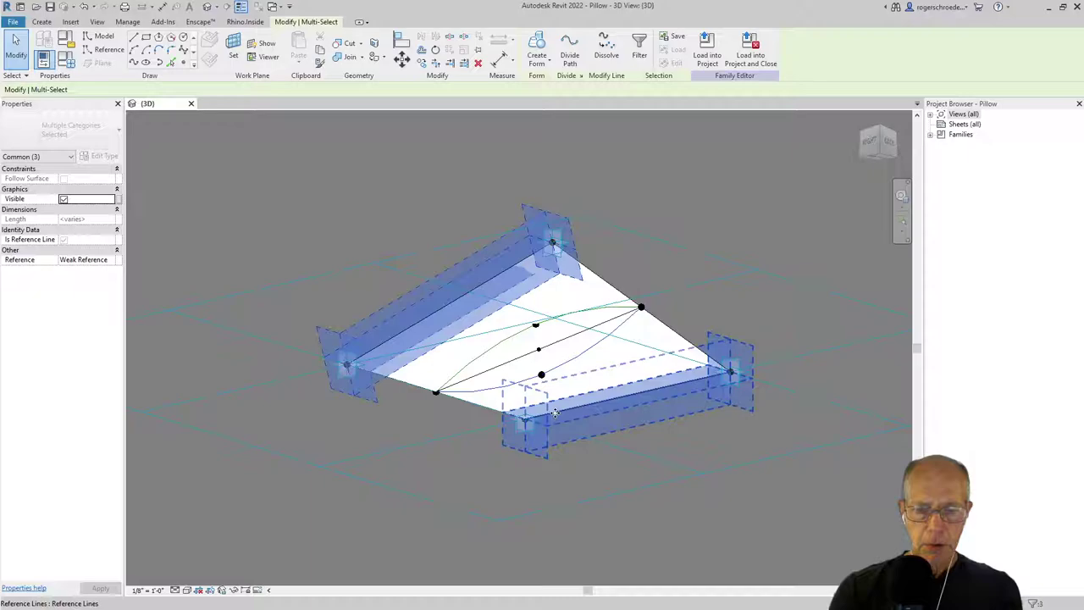
pyautogui.click(536, 61)
pyautogui.click(542, 83)
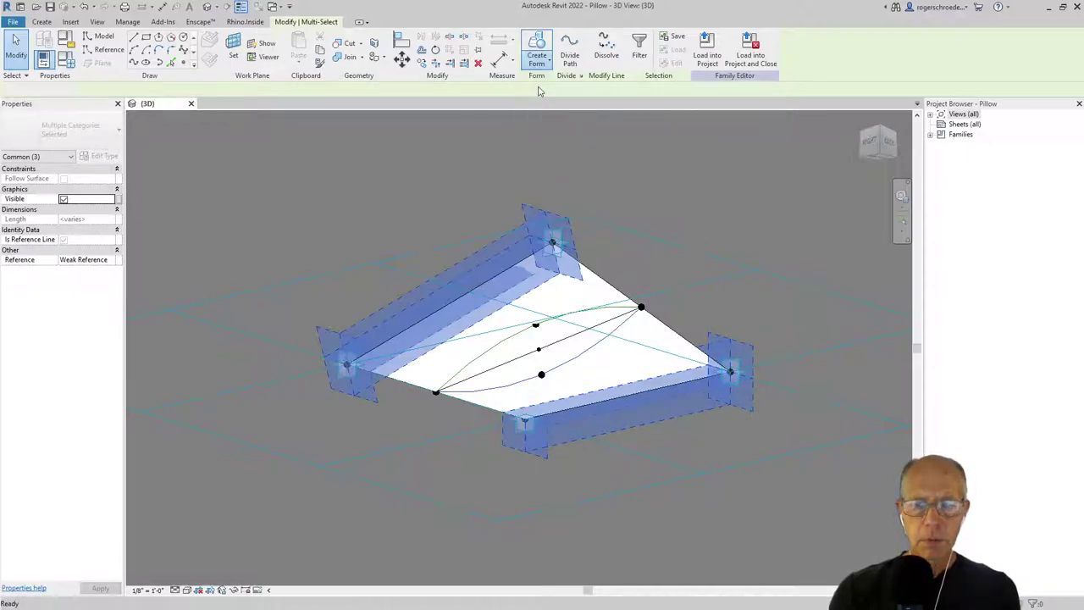
pyautogui.keyDown('shift'); pyautogui.moveTo(475, 210); pyautogui.dragTo(680, 403, button='middle'); pyautogui.keyUp('shift')
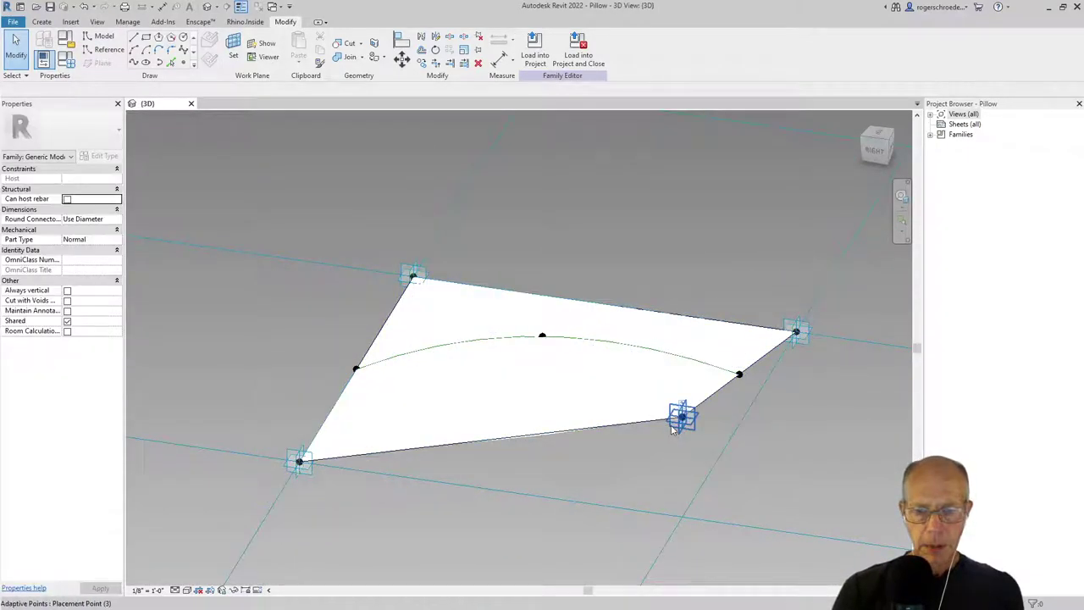
# Drag the bottom adaptive corner point down and the top-left corner point up to skew the pillow
pyautogui.click(681, 424)
pyautogui.moveTo(683, 428); pyautogui.dragTo(684, 554)
pyautogui.click(412, 275)
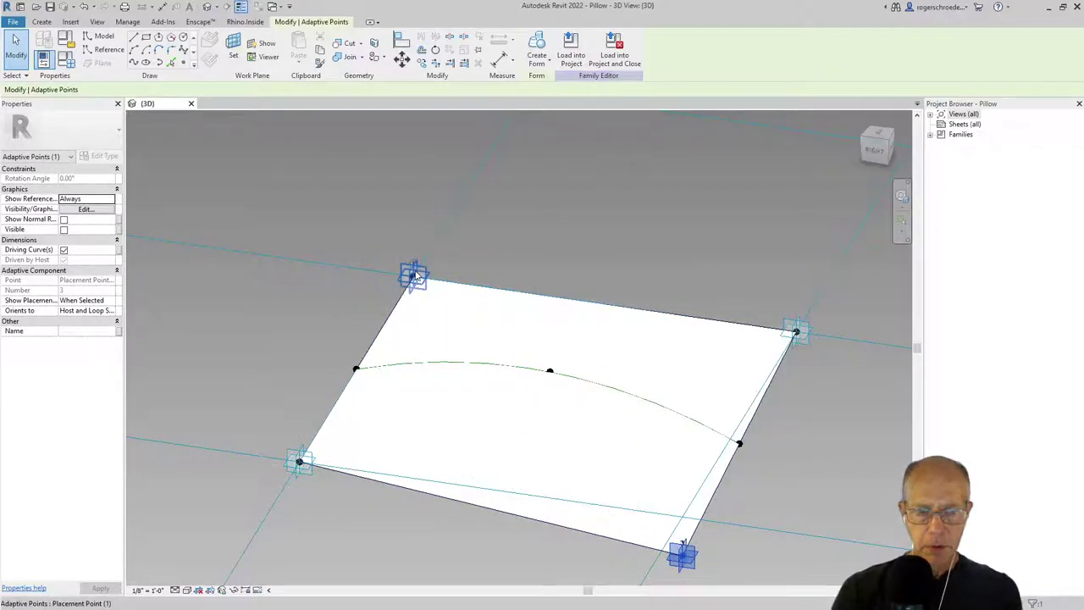
pyautogui.moveTo(412, 274); pyautogui.dragTo(435, 195)
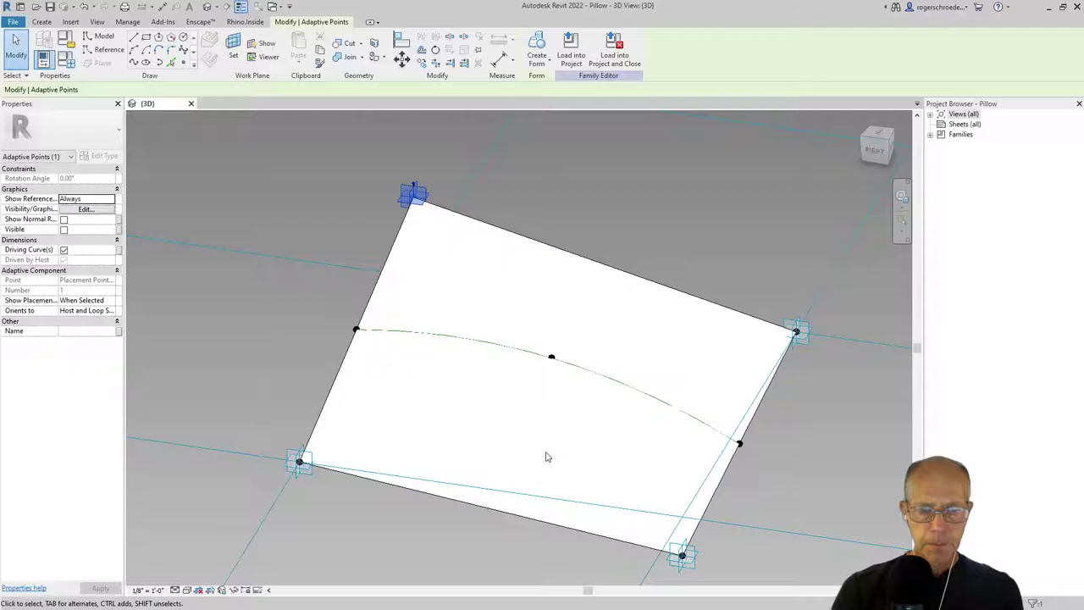
pyautogui.keyDown('shift'); pyautogui.moveTo(545, 455); pyautogui.dragTo(512, 407, button='middle'); pyautogui.keyUp('shift')
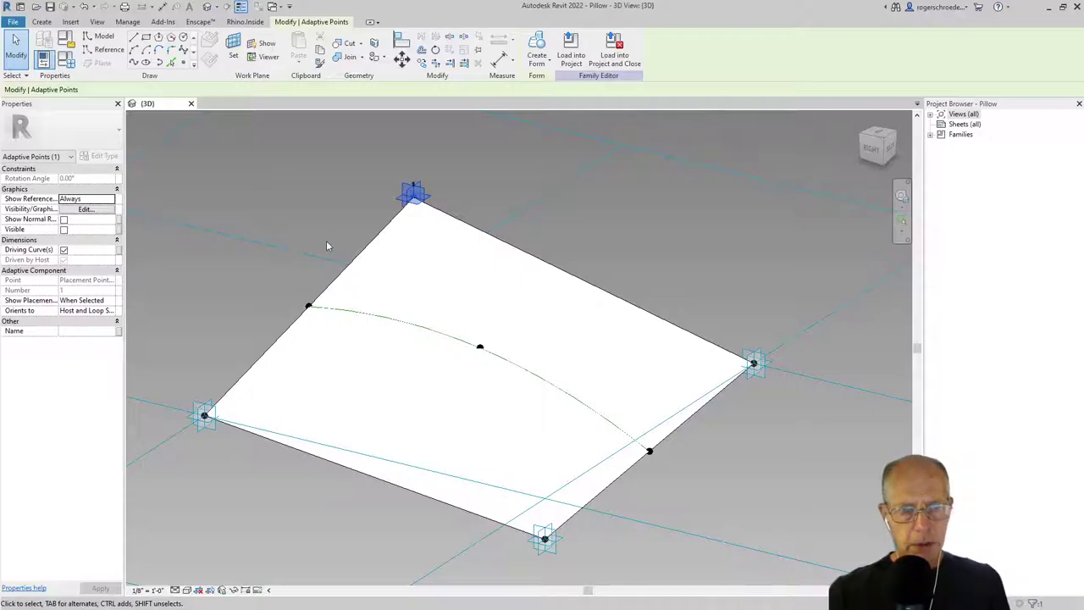
pyautogui.click(355, 260)
pyautogui.press('Escape')
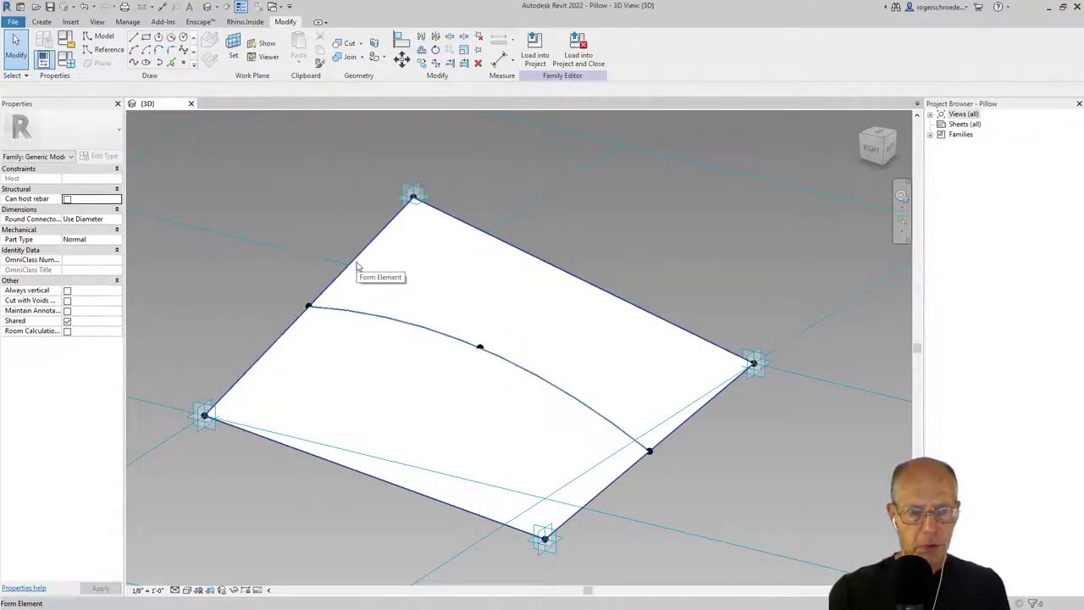
# From the form's Material property, create a new material and rename it 'ETFE'
pyautogui.click(356, 266)
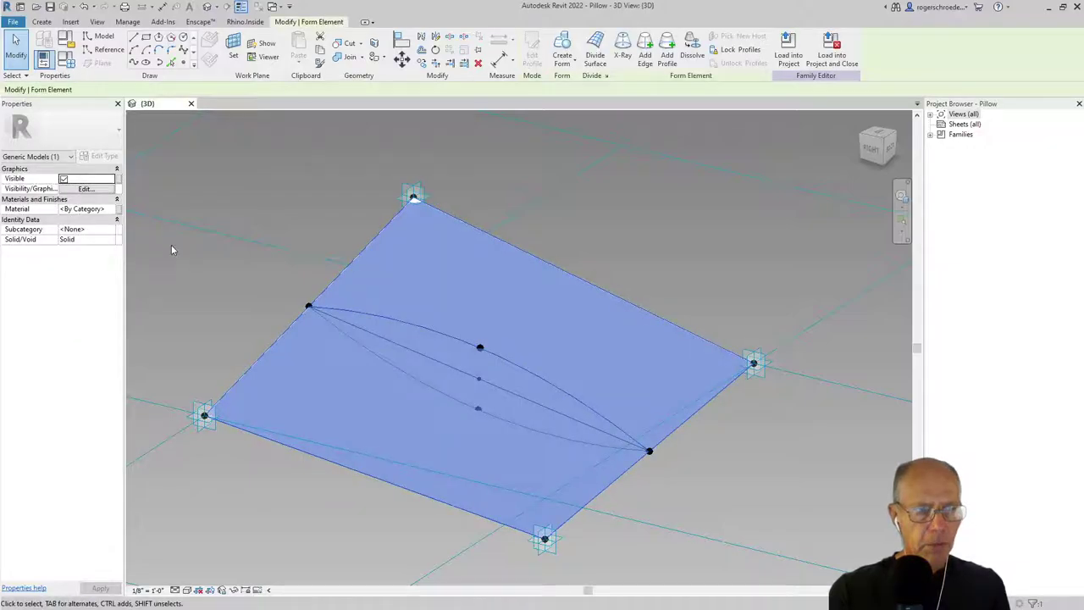
pyautogui.click(103, 209)
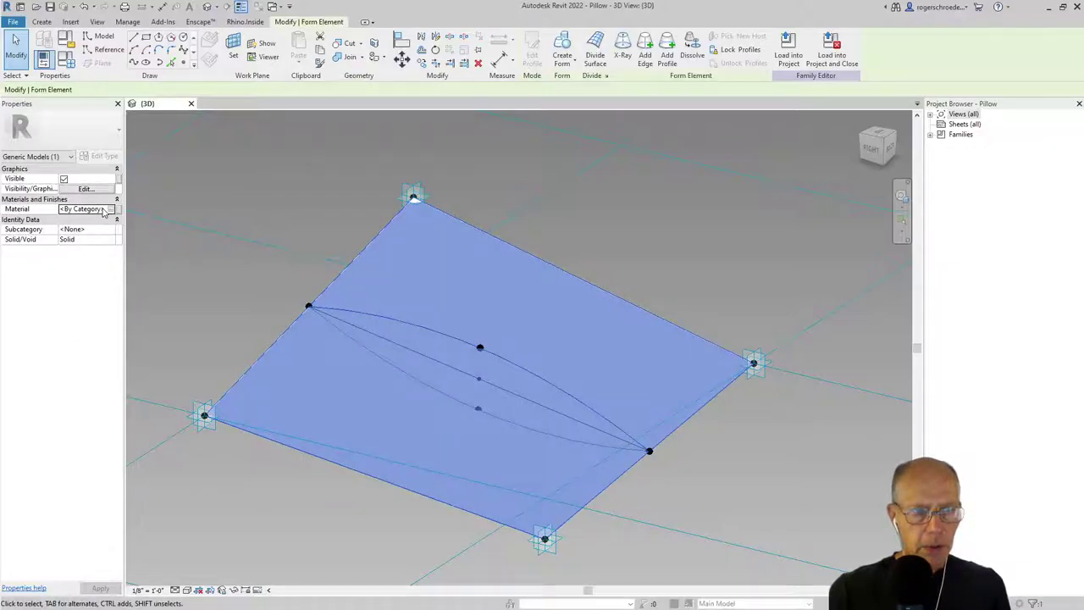
pyautogui.click(111, 210)
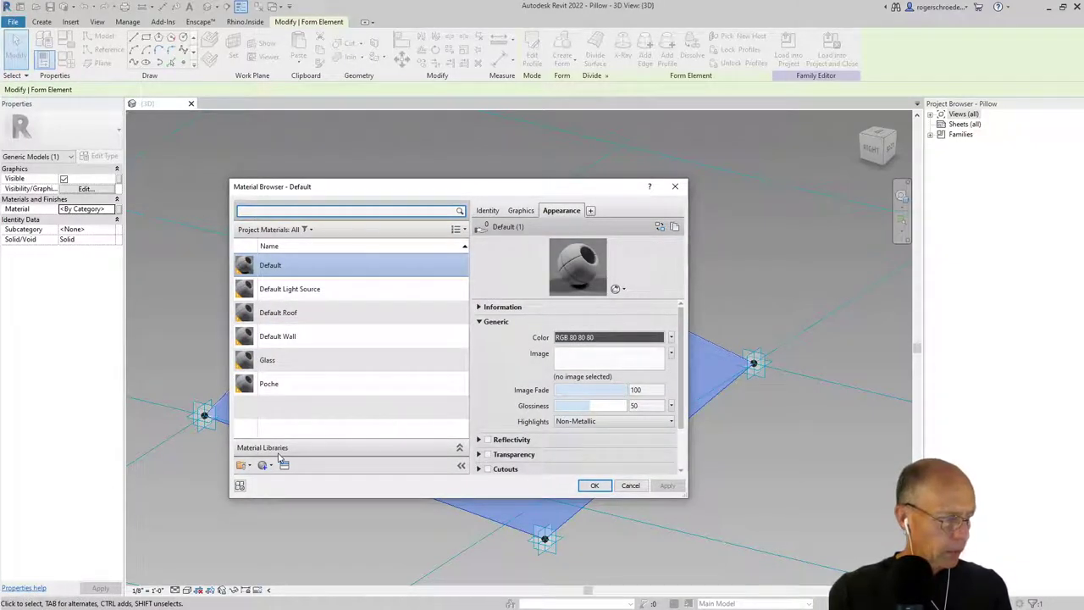
pyautogui.click(265, 467)
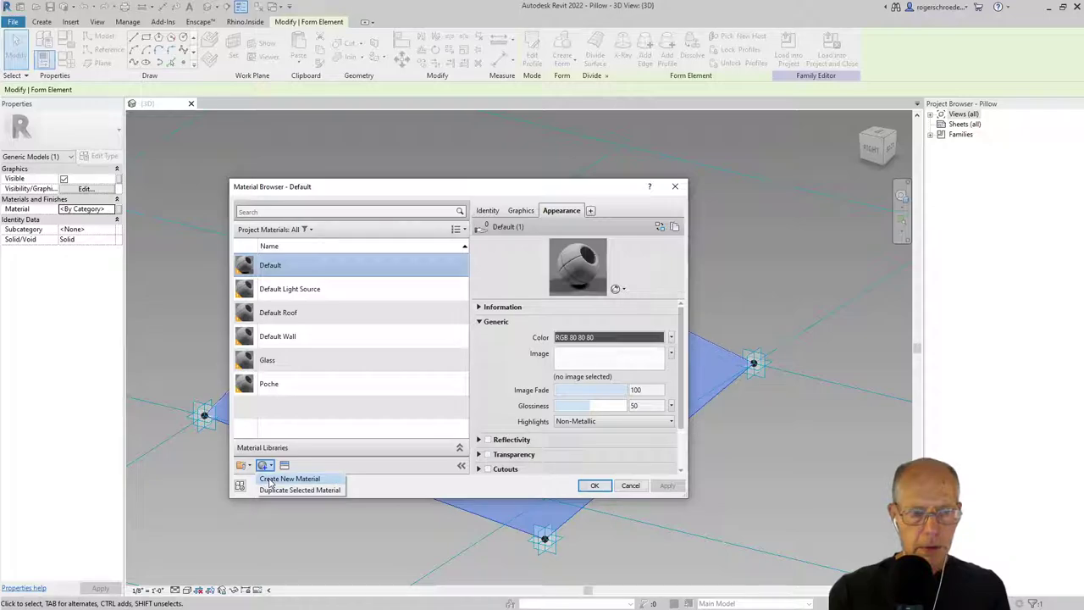
pyautogui.click(275, 476)
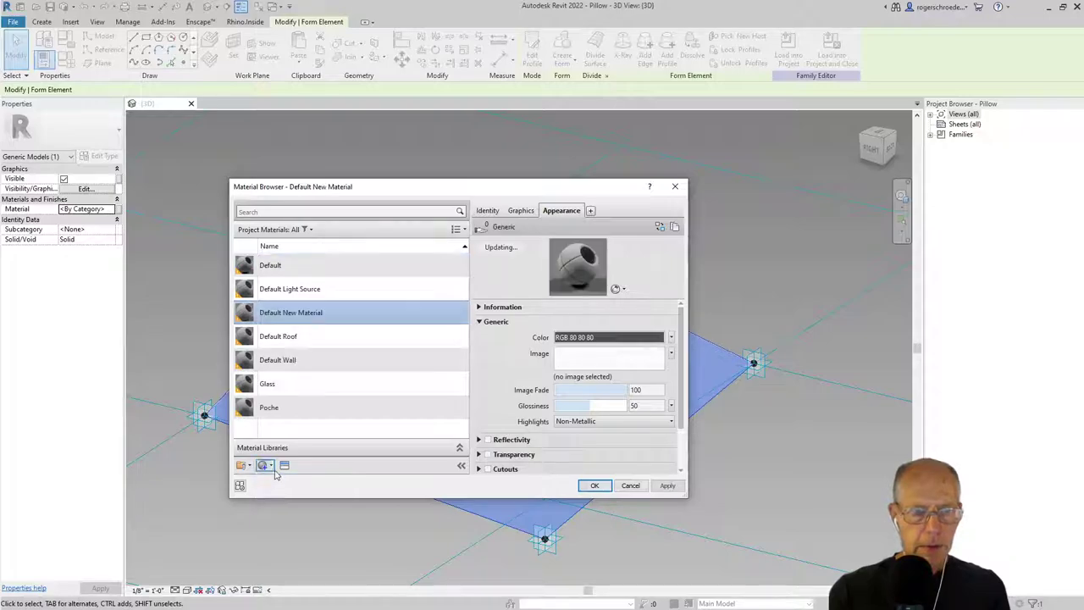
pyautogui.rightClick(311, 315)
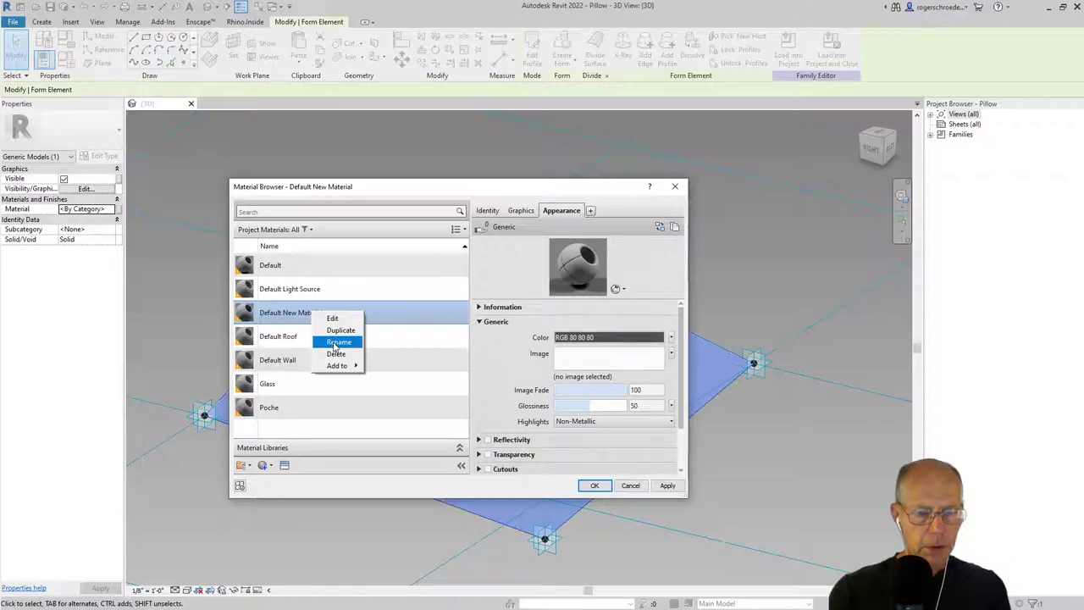
pyautogui.click(338, 342)
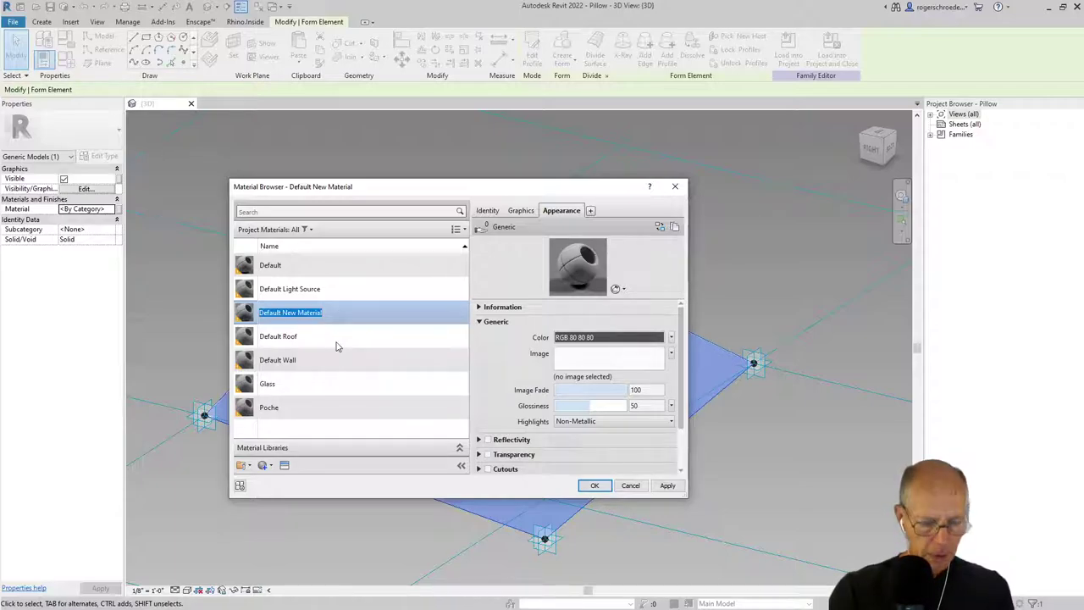
pyautogui.write('ETF')
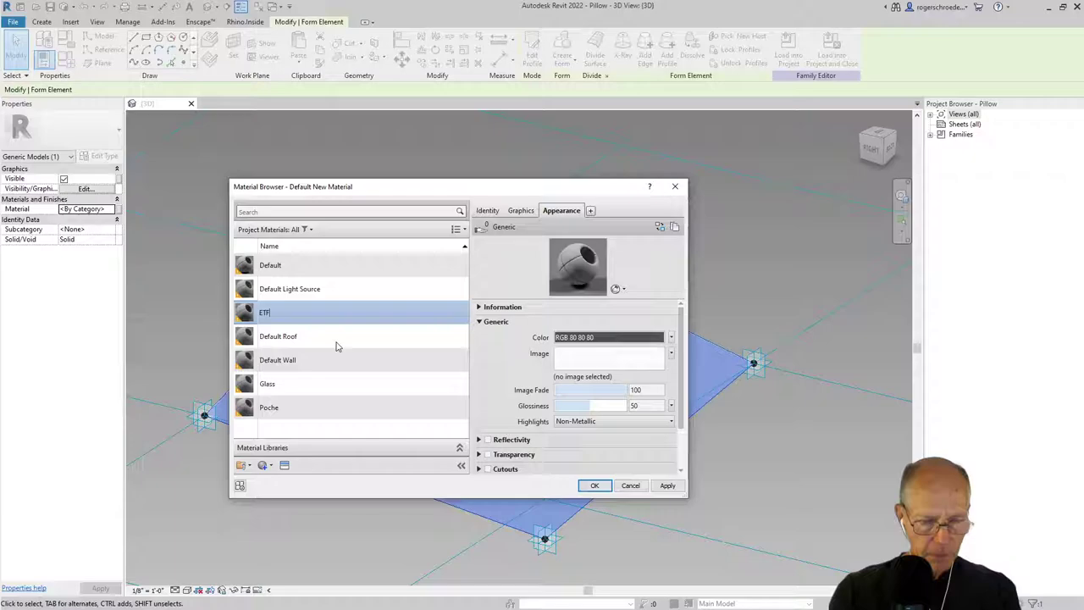
pyautogui.write('E')
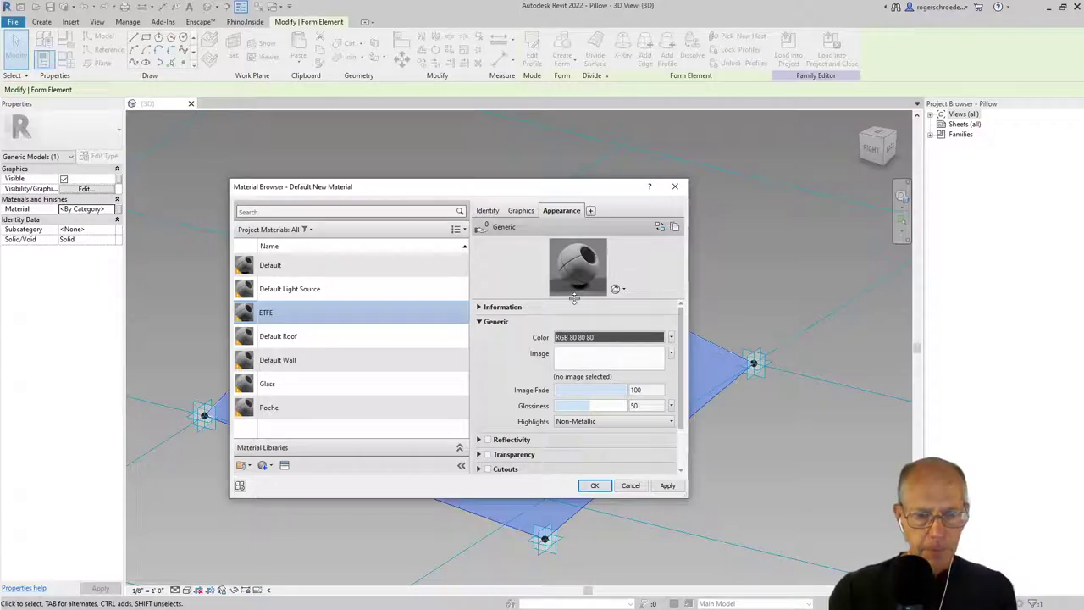
pyautogui.click(507, 288)
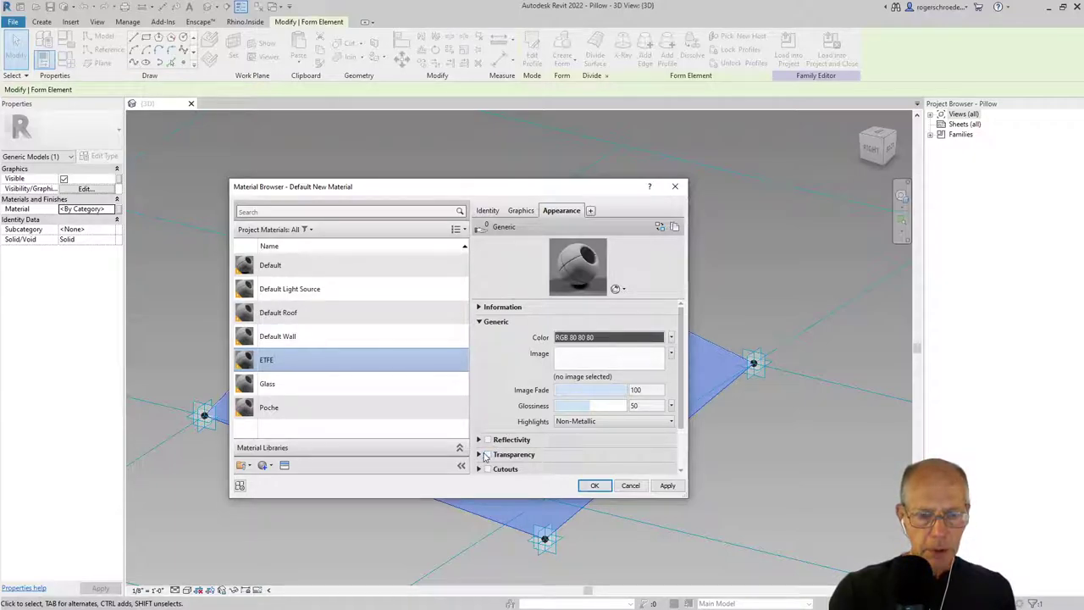
# Enable transparency on ETFE with an amount of 70 and translucency 0
pyautogui.click(488, 456)
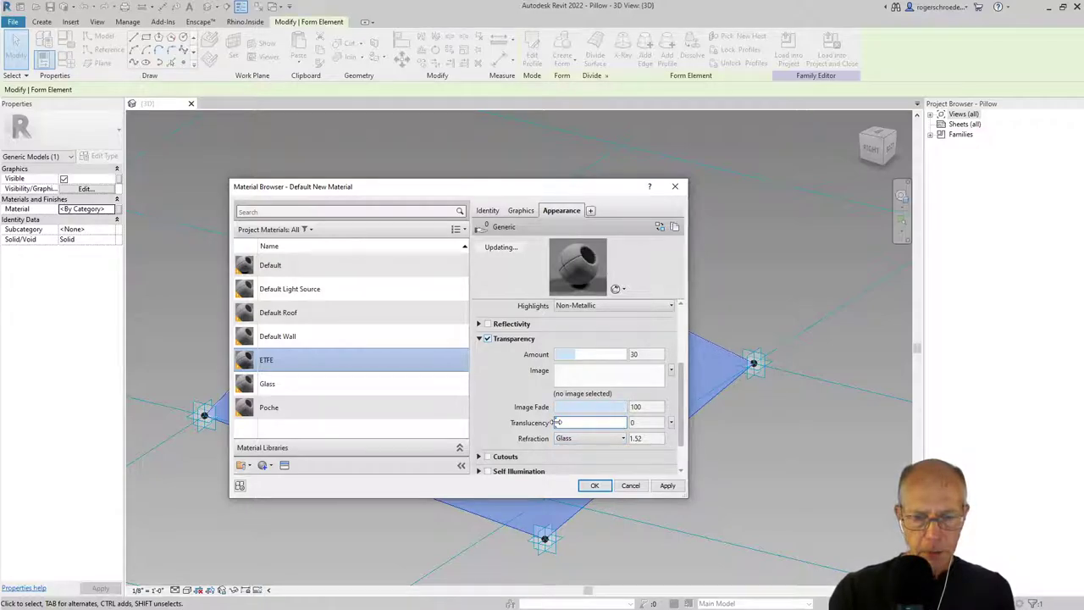
pyautogui.moveTo(557, 422); pyautogui.dragTo(604, 426)
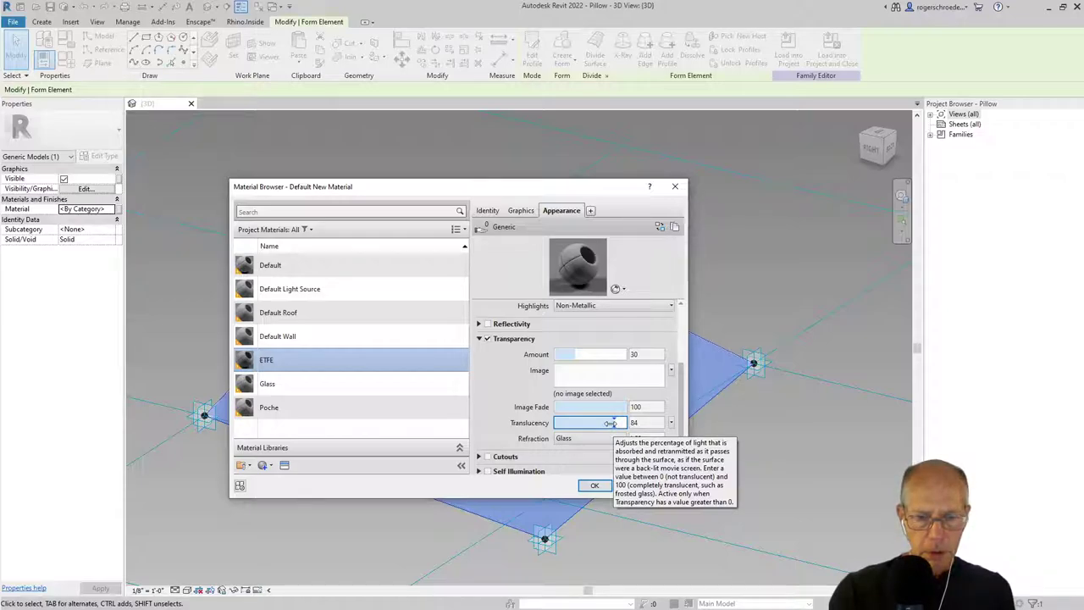
pyautogui.moveTo(609, 422); pyautogui.dragTo(554, 422)
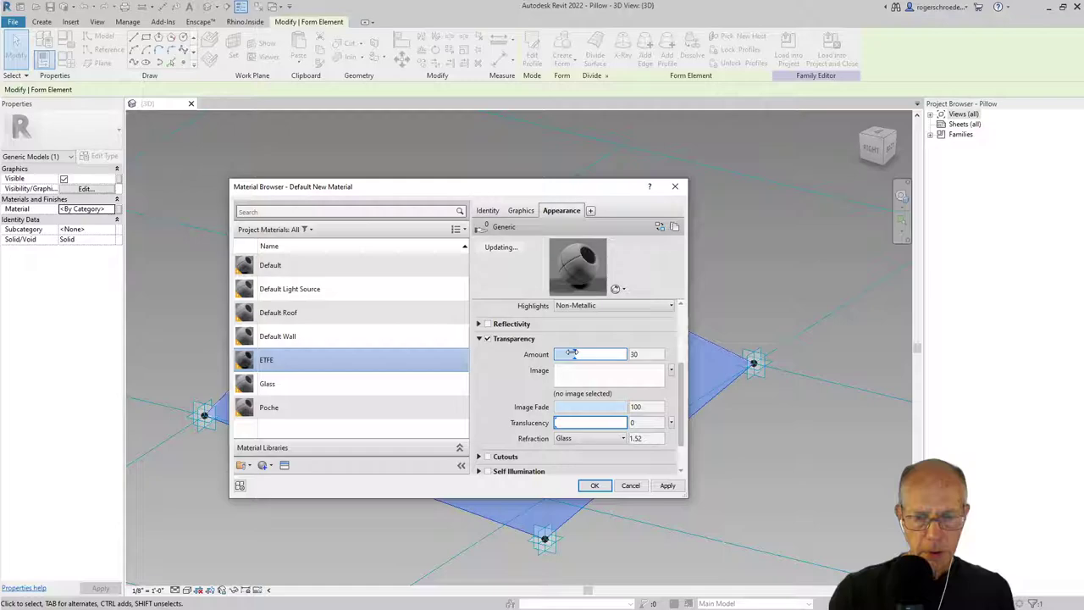
pyautogui.moveTo(573, 353); pyautogui.dragTo(608, 356)
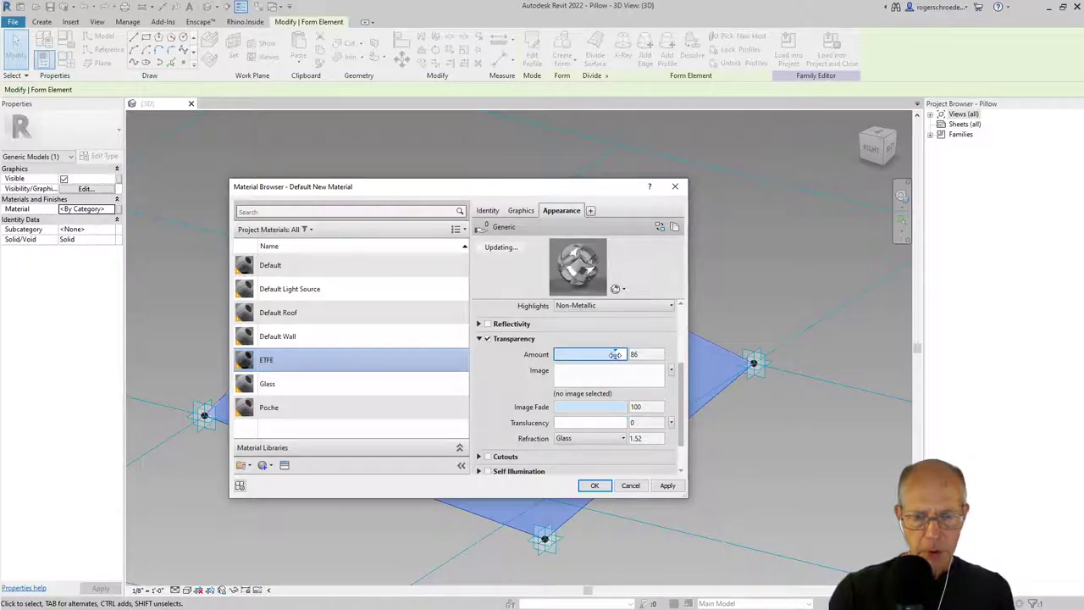
pyautogui.moveTo(615, 354)
pyautogui.mouseDown()
pyautogui.moveTo(559, 353)
pyautogui.moveTo(604, 355)
pyautogui.mouseUp()
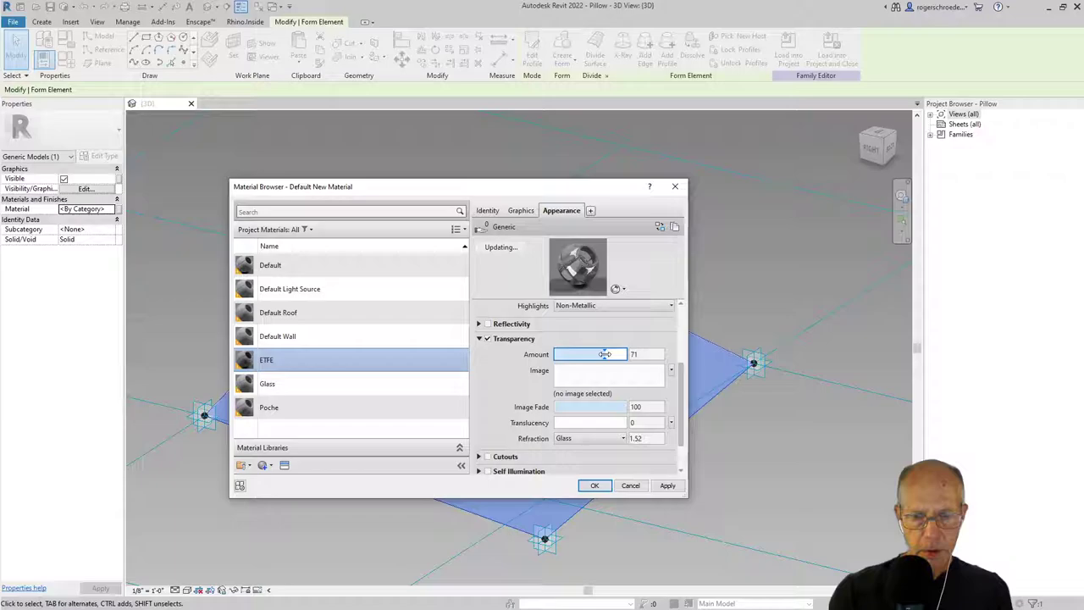
pyautogui.click(635, 356)
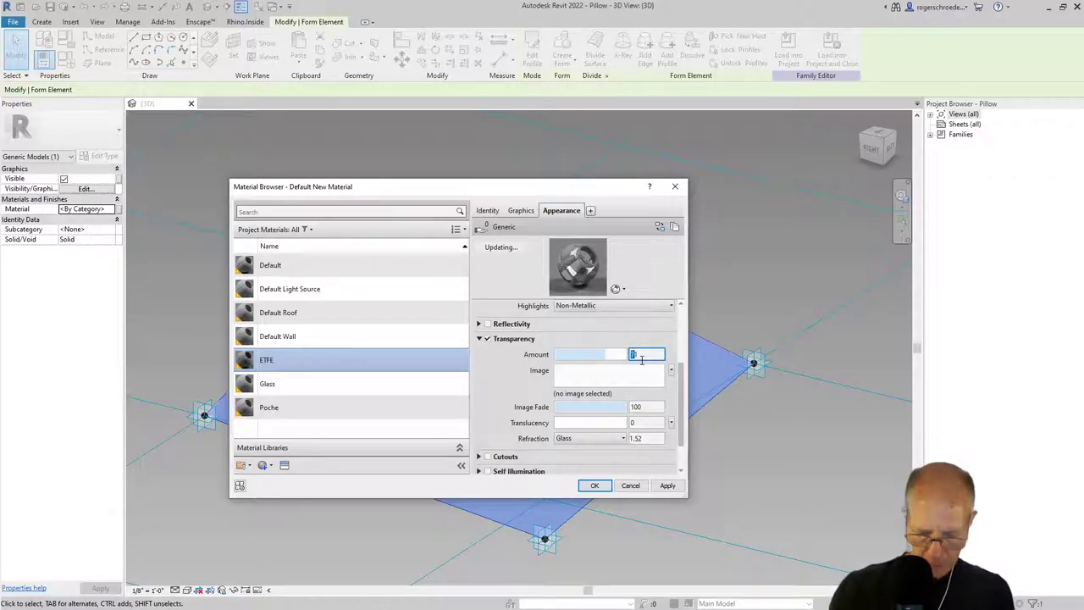
pyautogui.write('7')
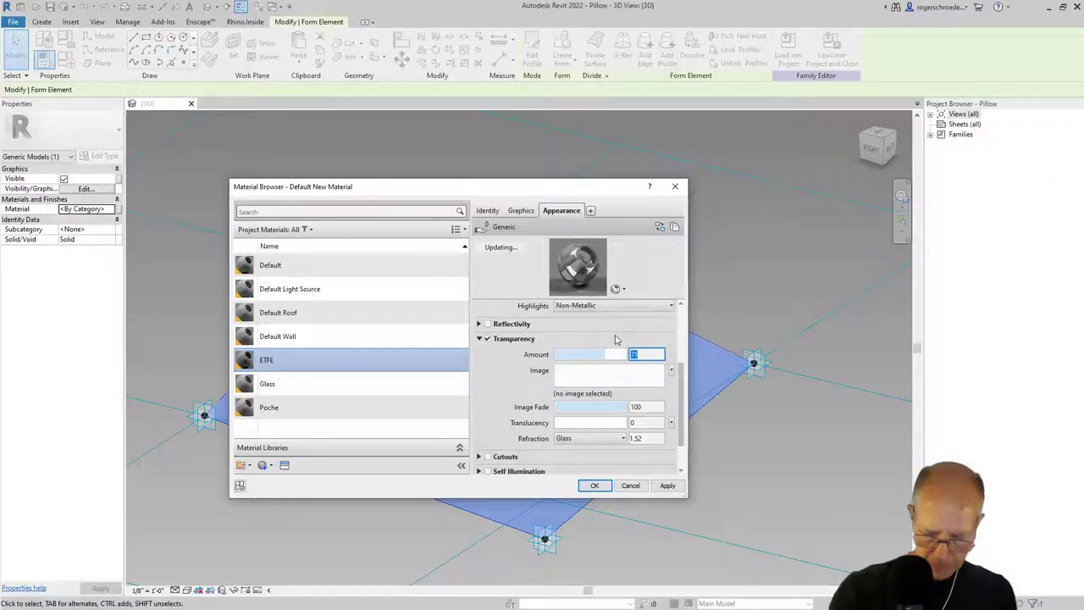
pyautogui.write('0')
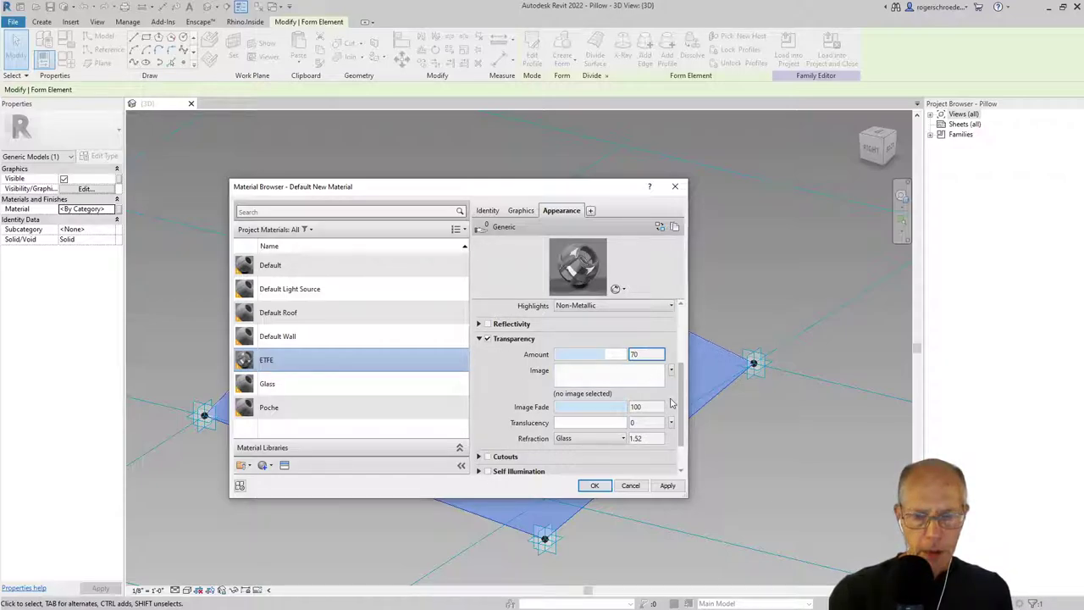
pyautogui.moveTo(683, 404); pyautogui.dragTo(692, 343)
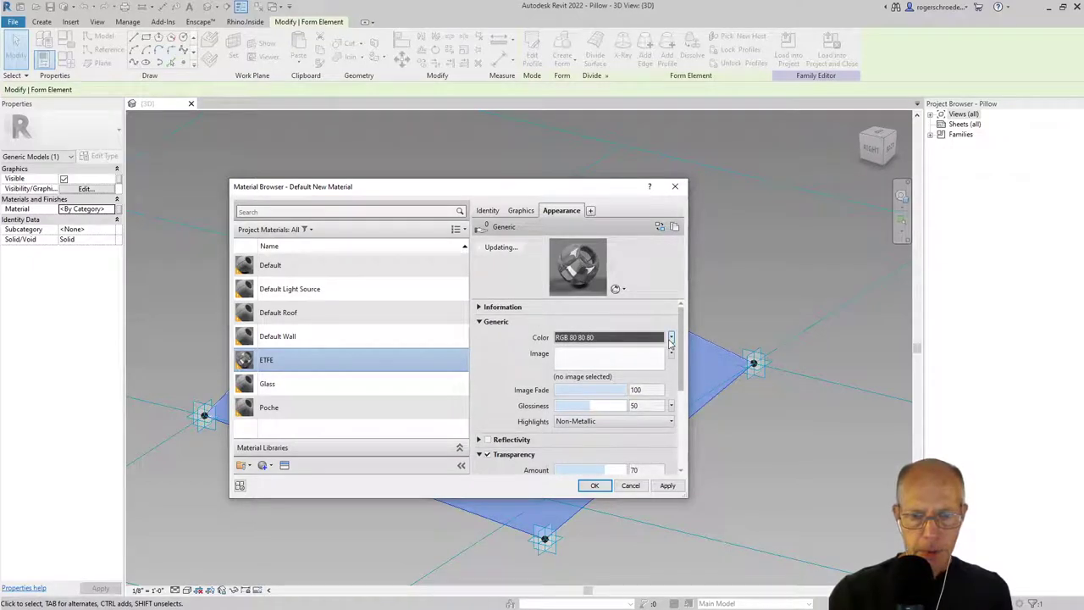
# Set the ETFE colour to near-white RGB 228 228 228 and assign it to the form
pyautogui.click(670, 339)
pyautogui.click(654, 348)
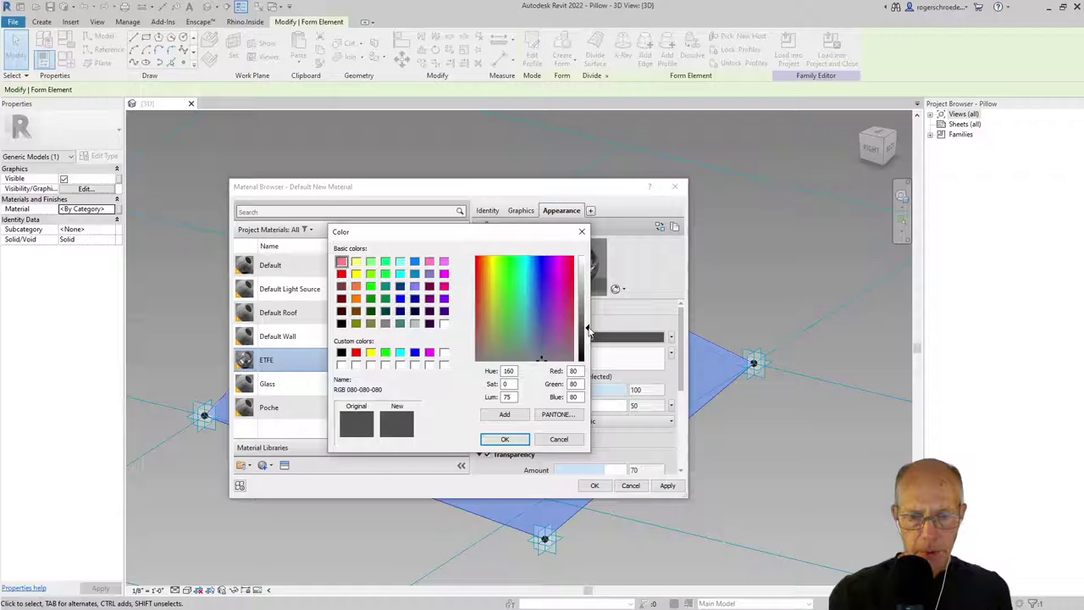
pyautogui.moveTo(587, 332); pyautogui.dragTo(588, 269)
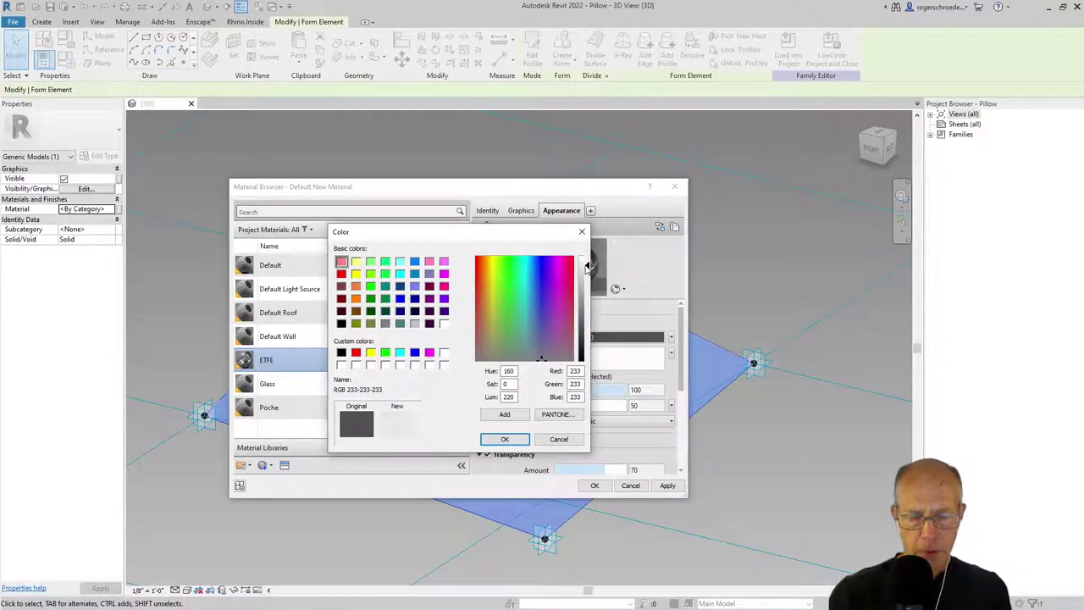
pyautogui.click(503, 440)
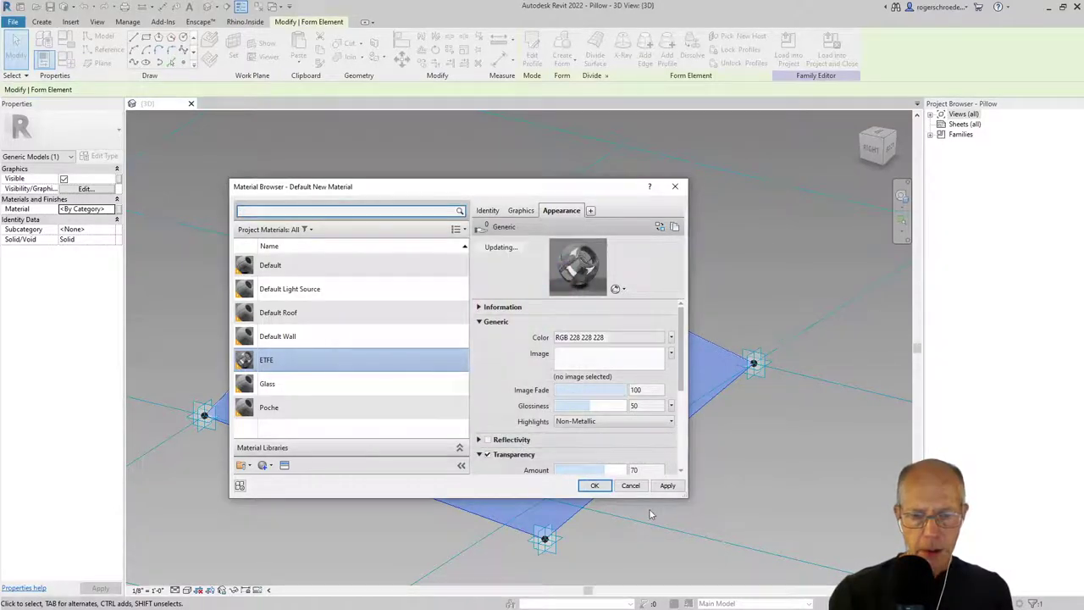
pyautogui.click(594, 485)
pyautogui.click(267, 172)
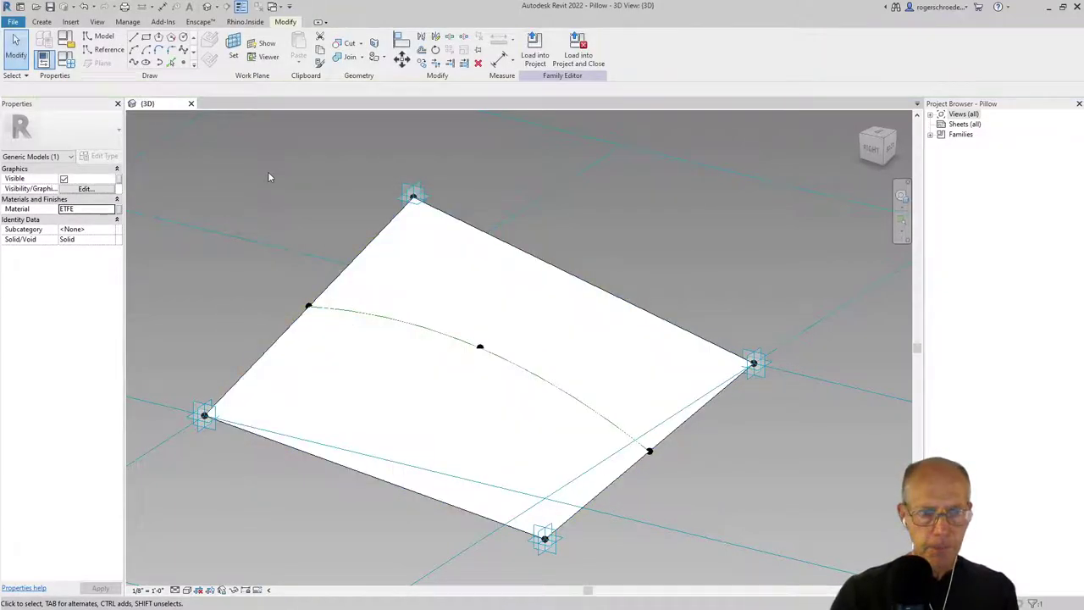
# Switch the view to Realistic, then to Wireframe visual style
pyautogui.click(187, 589)
pyautogui.click(203, 578)
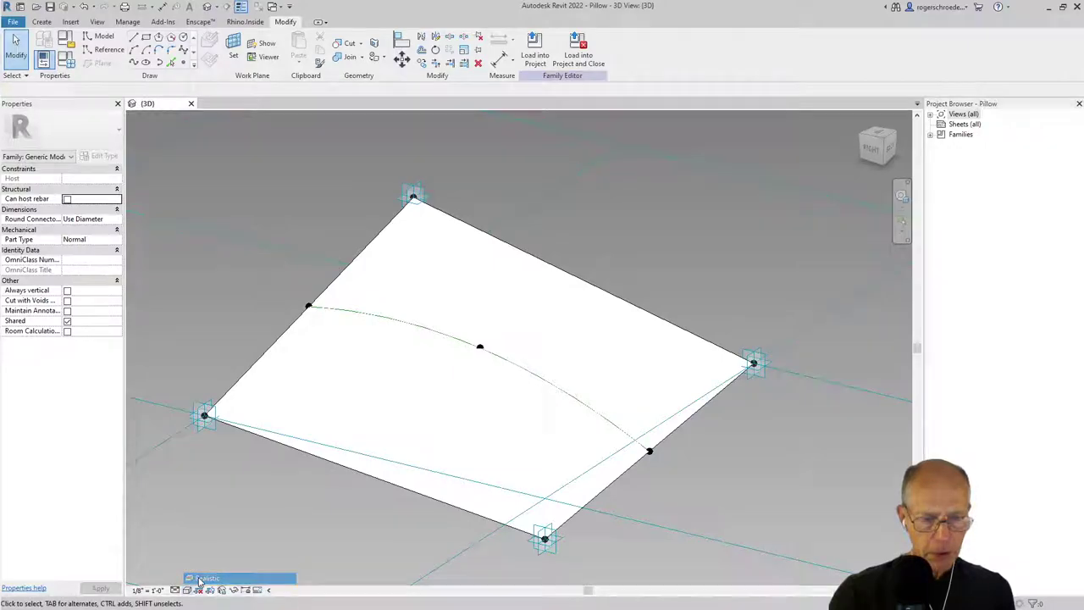
pyautogui.keyDown('shift'); pyautogui.moveTo(369, 545); pyautogui.dragTo(395, 431, button='middle'); pyautogui.keyUp('shift')
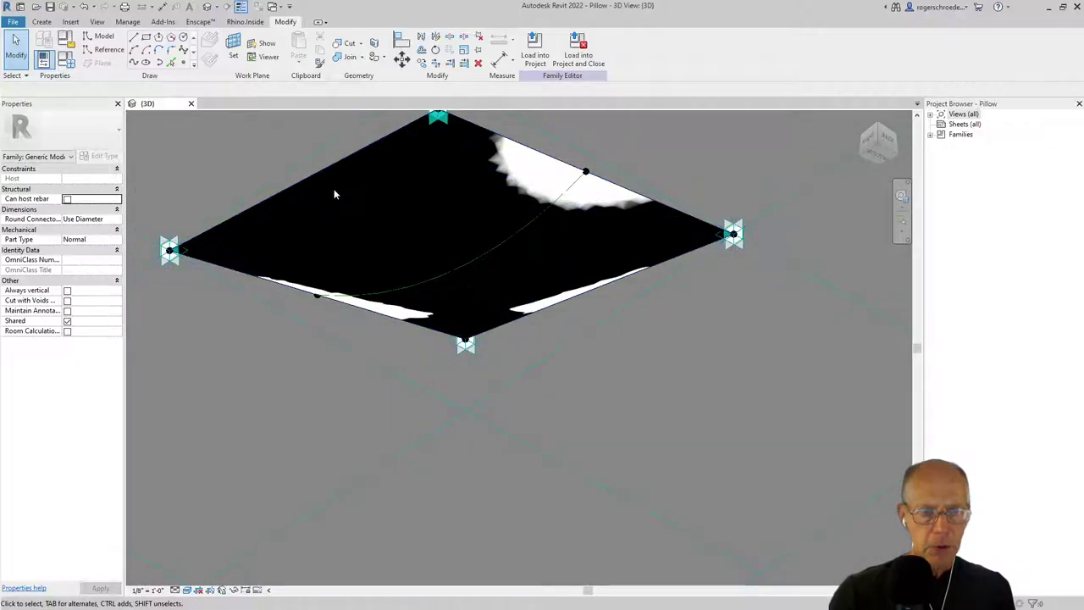
pyautogui.click(187, 590)
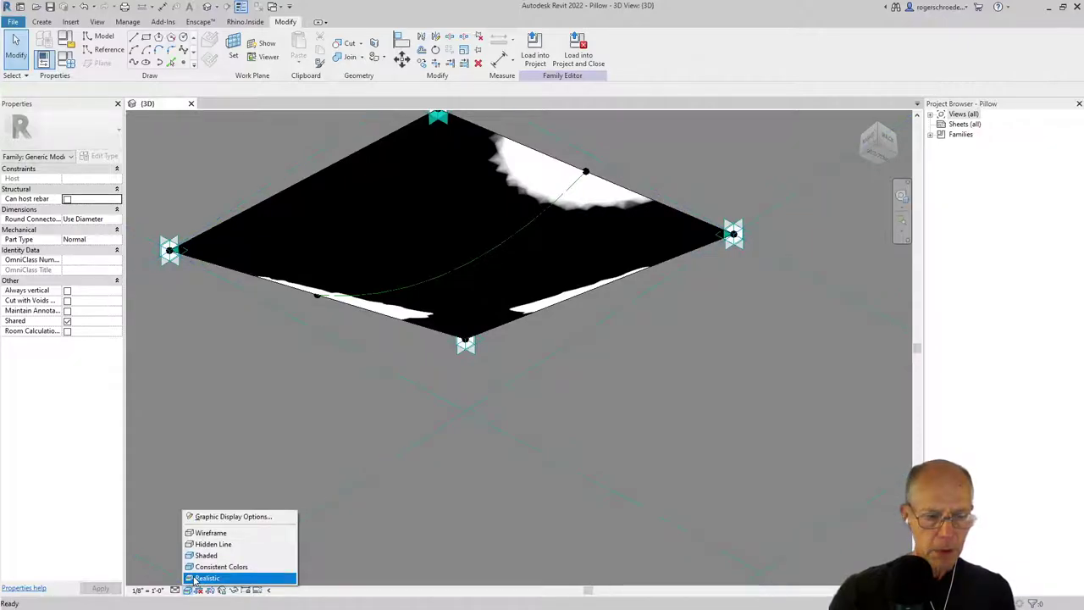
pyautogui.click(208, 533)
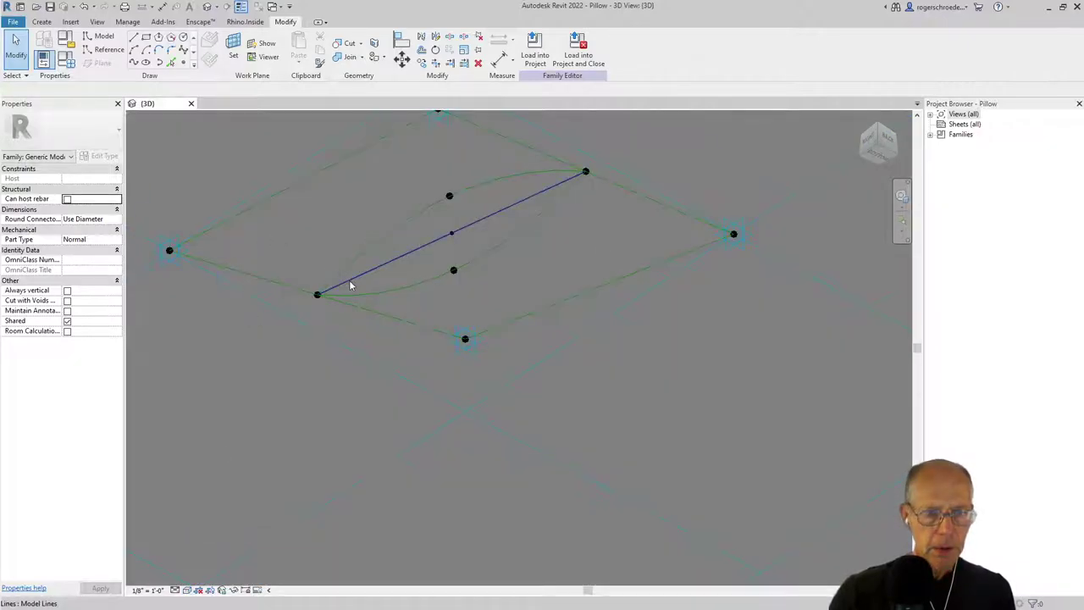
# Select the other pillow surface and set its Material to ETFE
pyautogui.press('Tab')
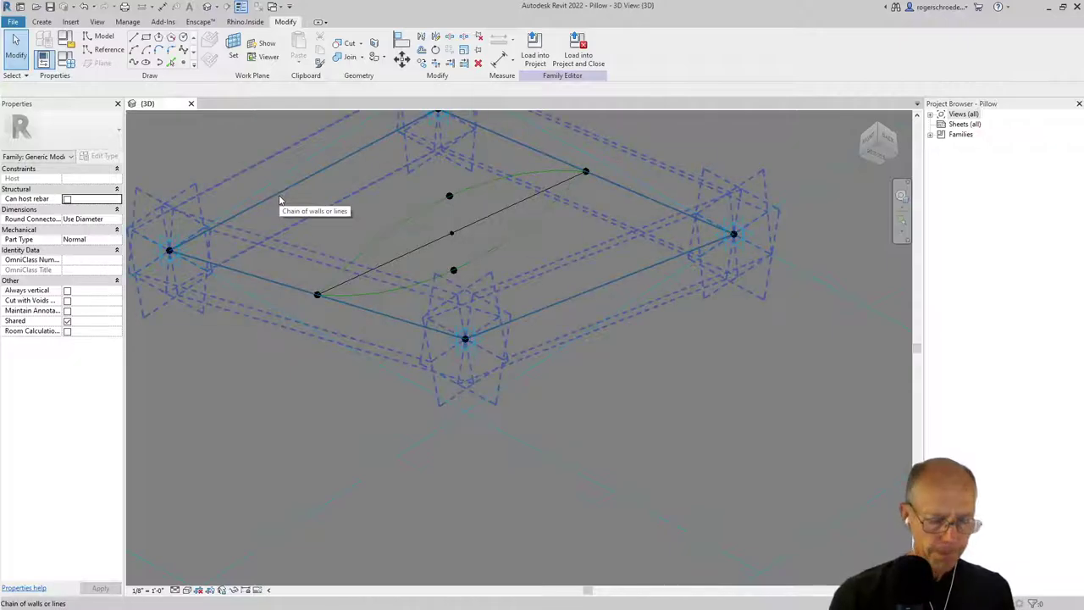
pyautogui.press('Tab')
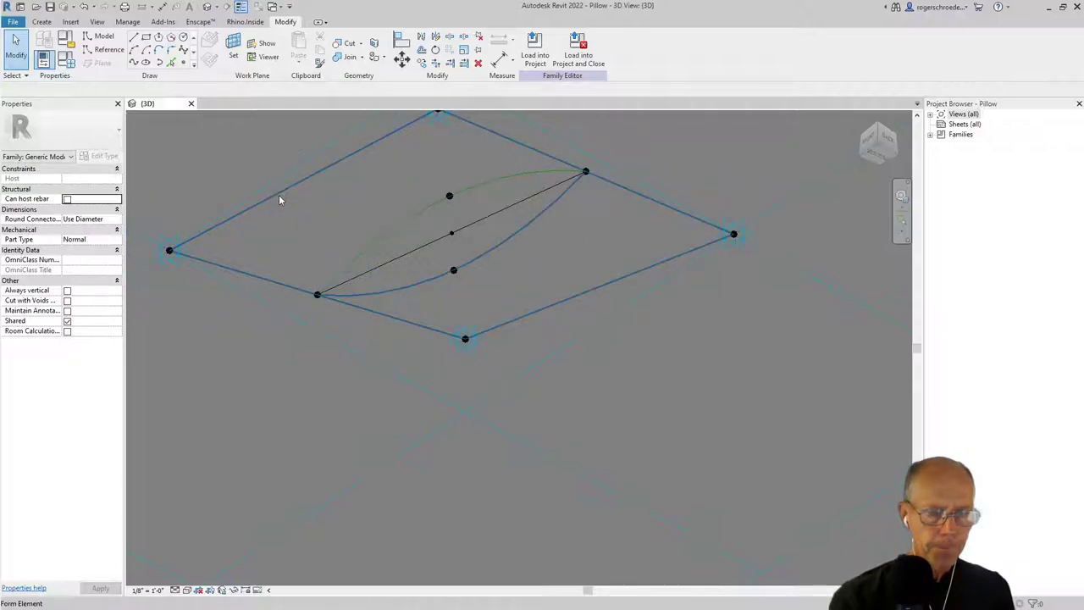
pyautogui.click(279, 199)
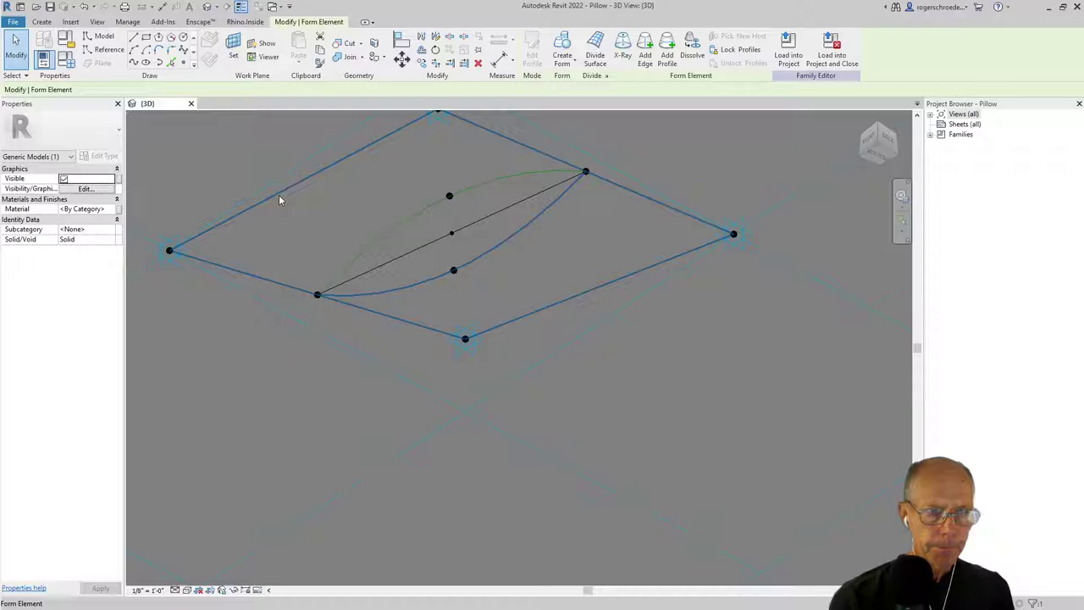
pyautogui.click(113, 212)
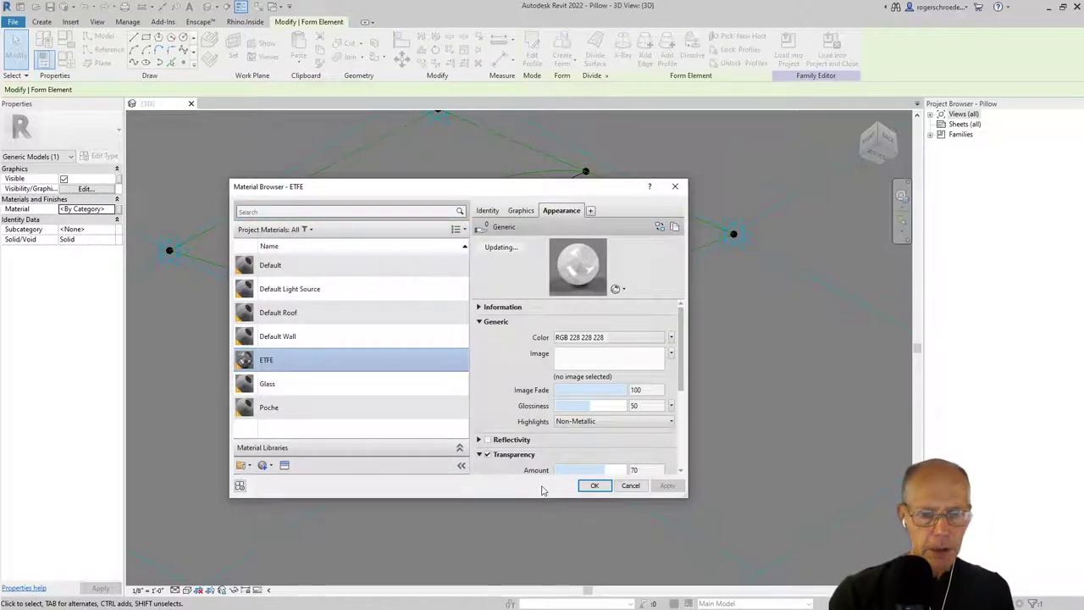
pyautogui.click(594, 485)
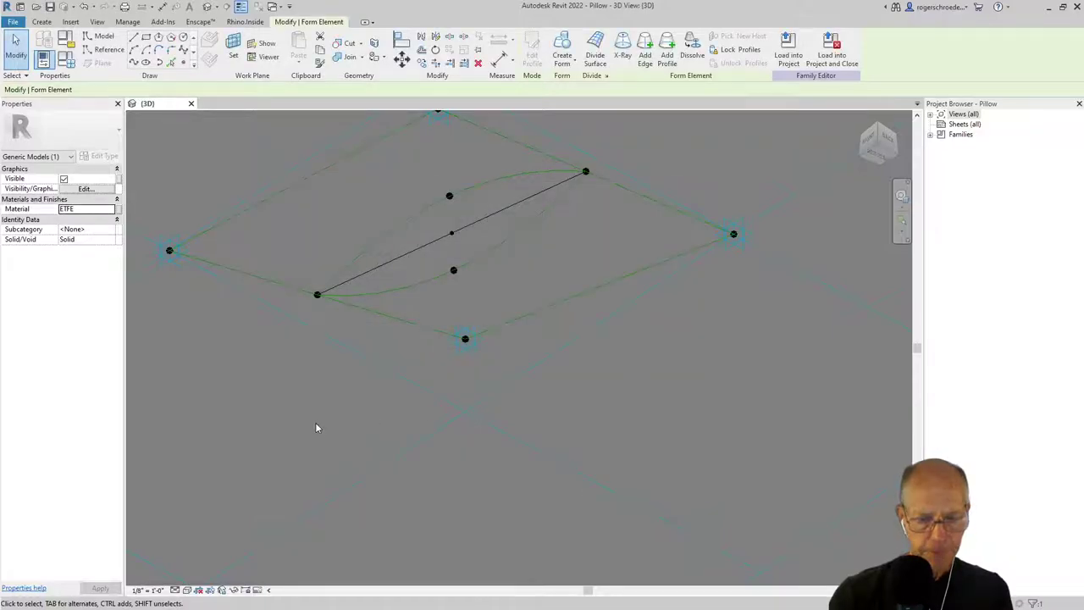
pyautogui.click(314, 438)
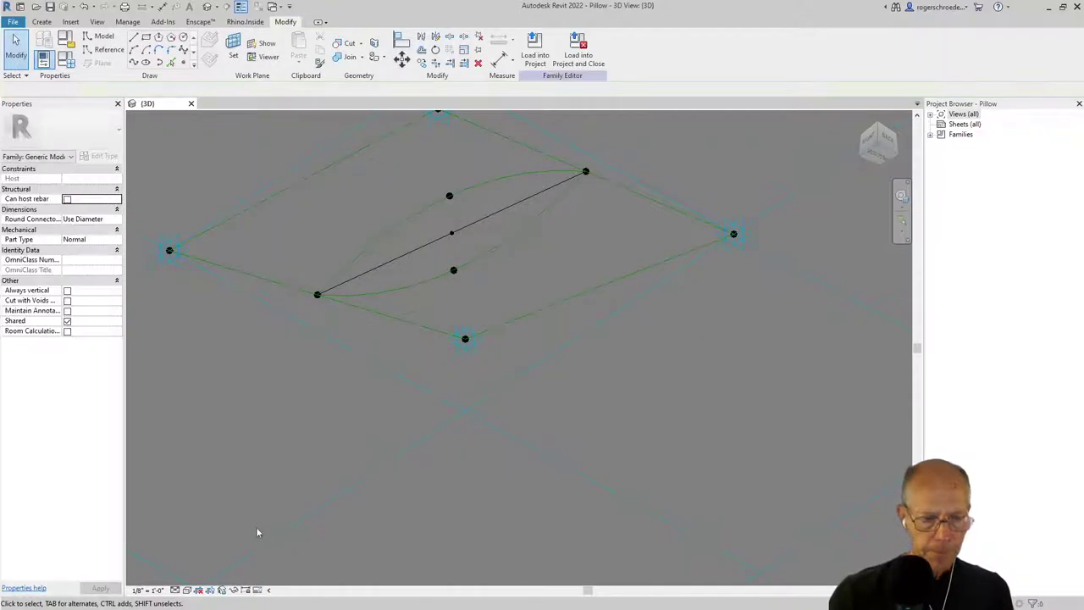
# Reorient to a ViewCube corner view and switch the visual style to Shaded
pyautogui.click(878, 130)
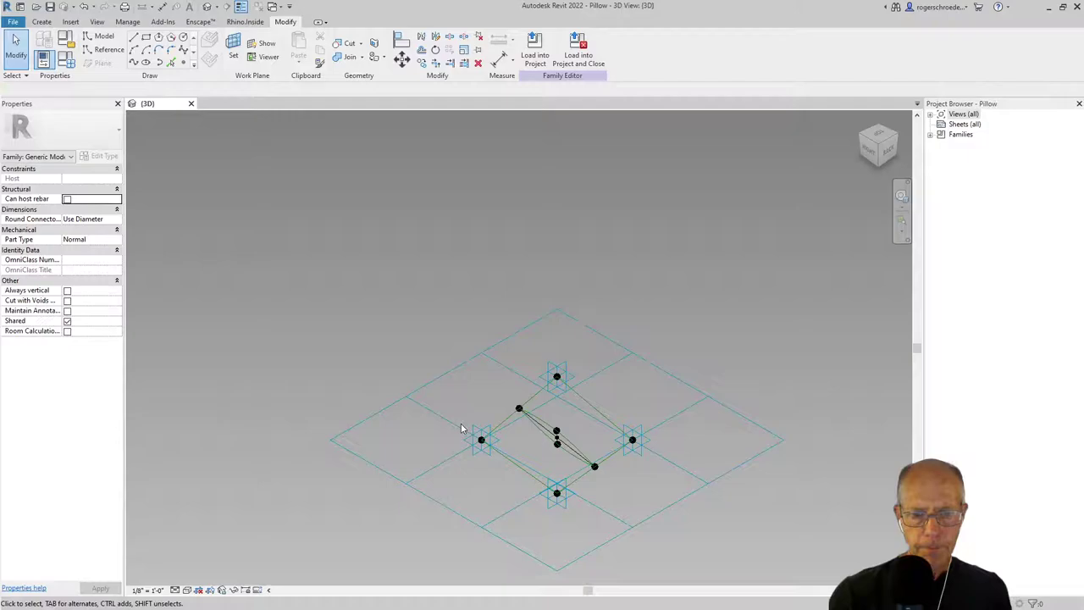
pyautogui.click(186, 591)
pyautogui.click(194, 579)
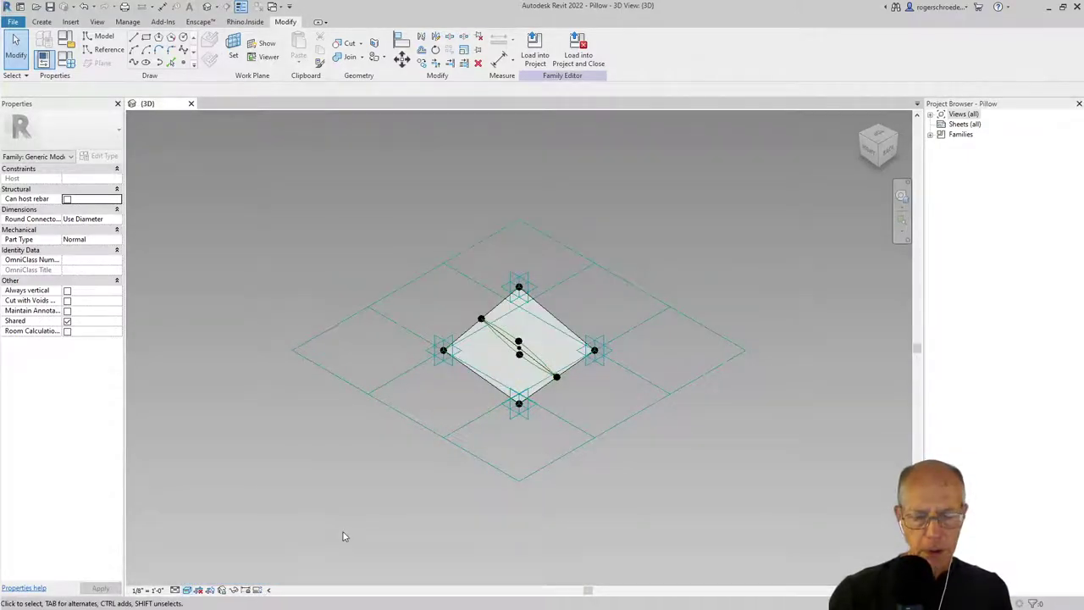